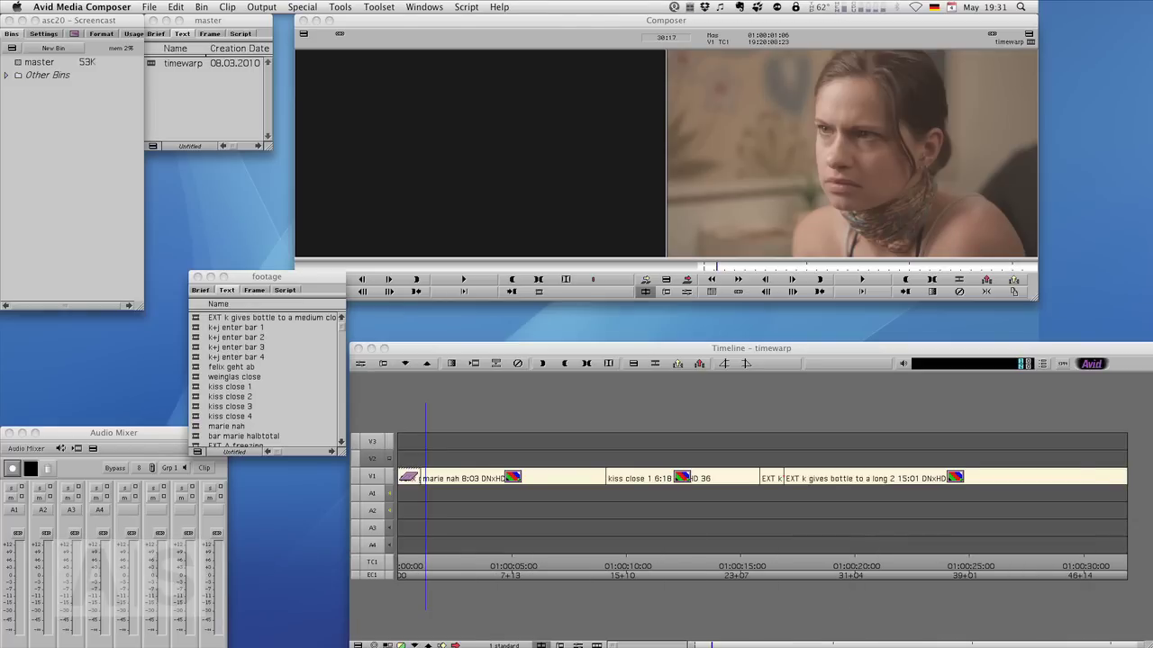
Scrub through the timewarp sequence and play it back to preview the clips.
{"action": "left_click", "coordinate": [428, 568]}
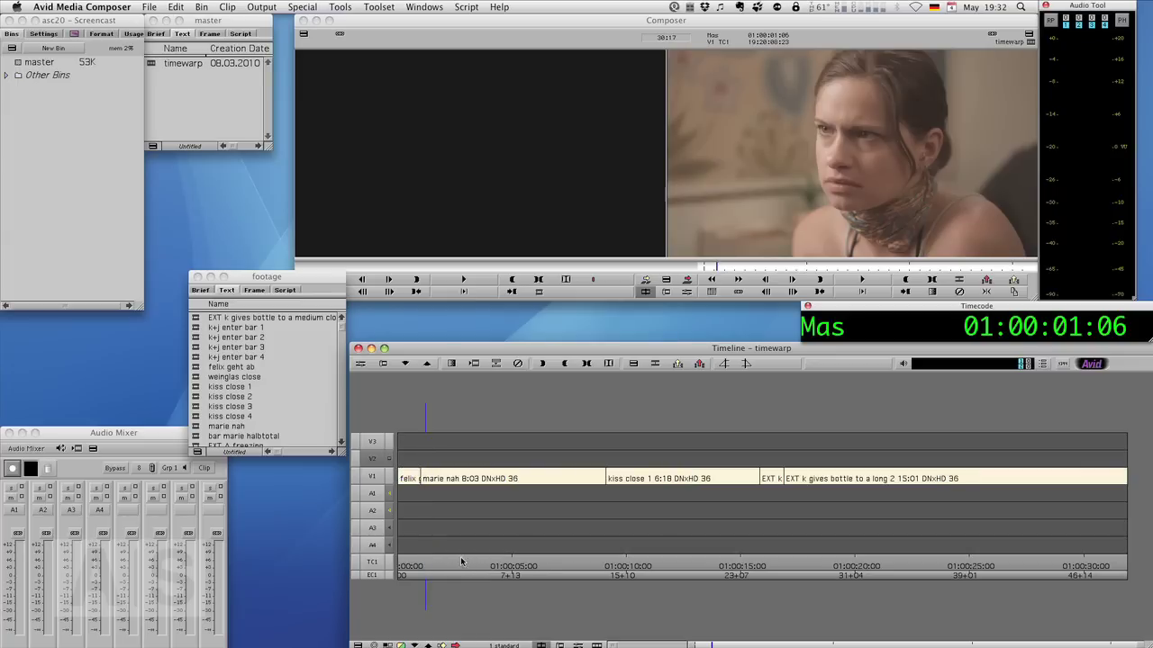
{"action": "mouse_move", "coordinate": [440, 562]}
{"action": "left_mouse_down"}
{"action": "mouse_move", "coordinate": [549, 561]}
{"action": "mouse_move", "coordinate": [444, 565]}
{"action": "mouse_move", "coordinate": [485, 558]}
{"action": "left_mouse_up"}
{"action": "key", "text": "space"}
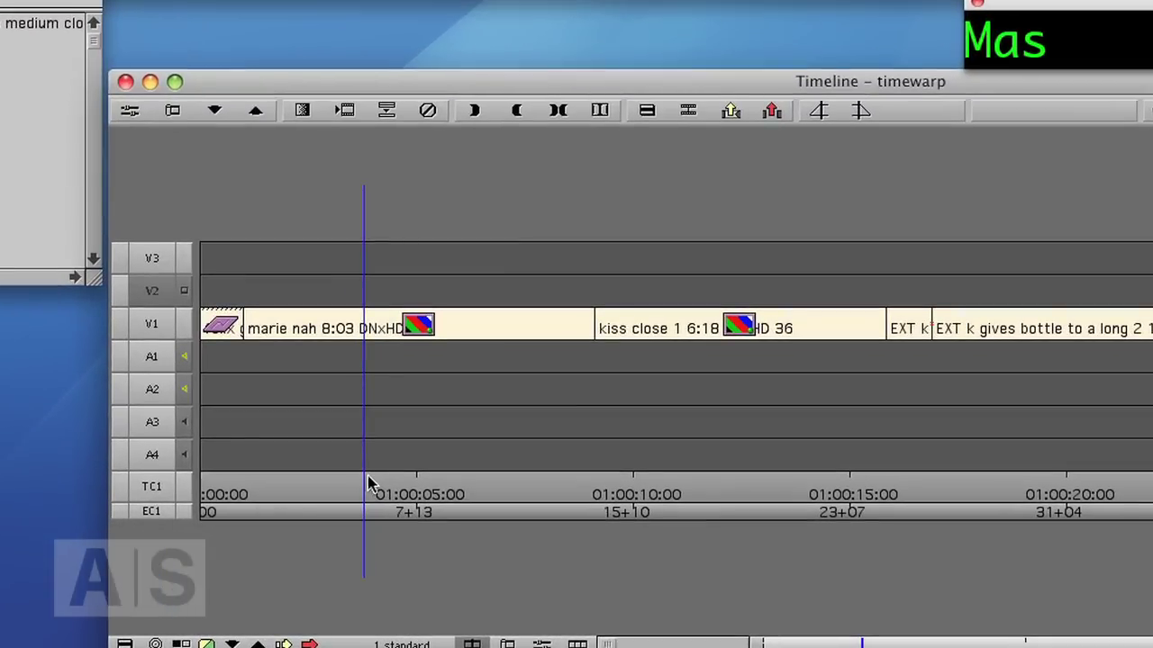
Step through the edits from the start, then scrub back into the marie nah clip.
{"action": "key", "text": "Home"}
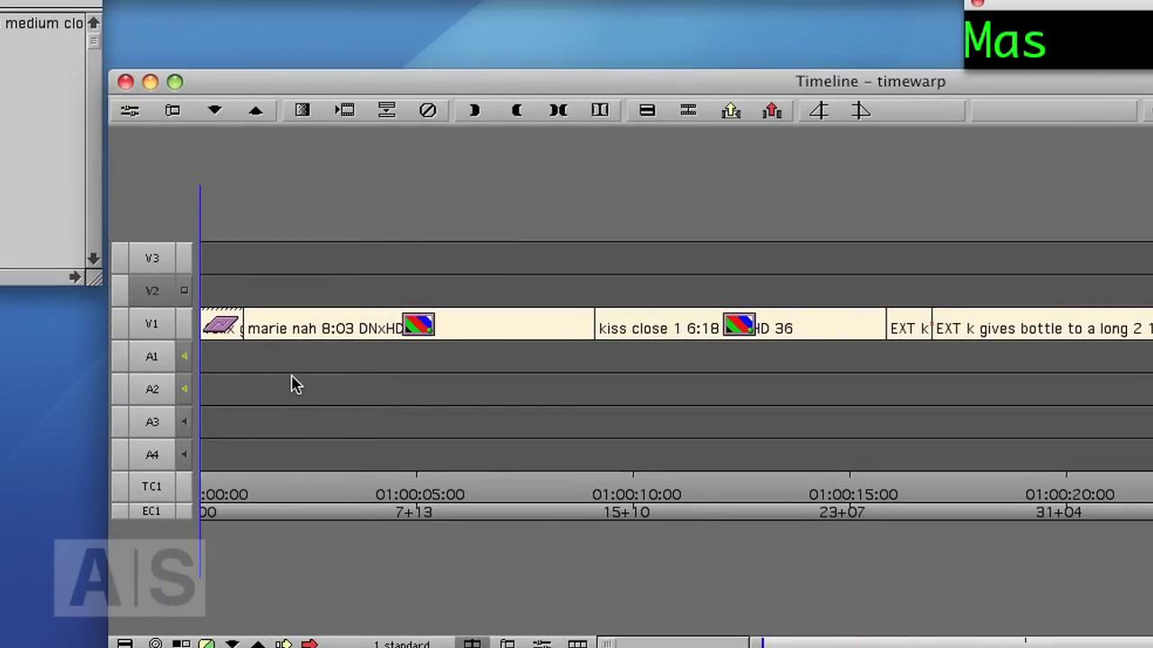
{"action": "key", "text": "s"}
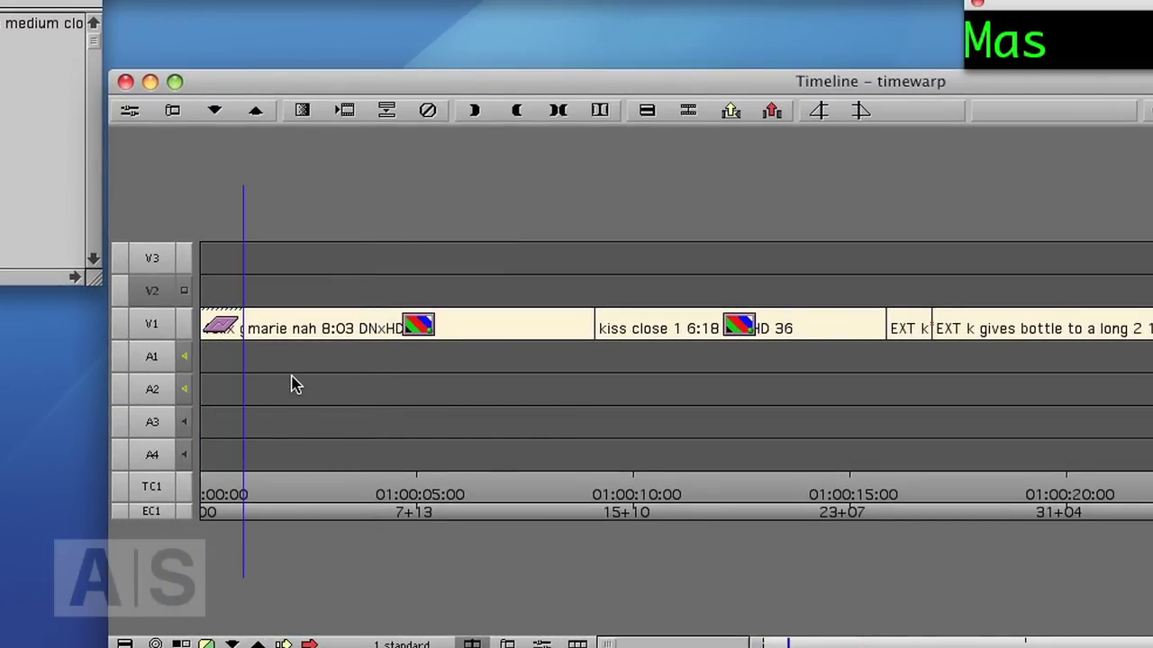
{"action": "key", "text": "s"}
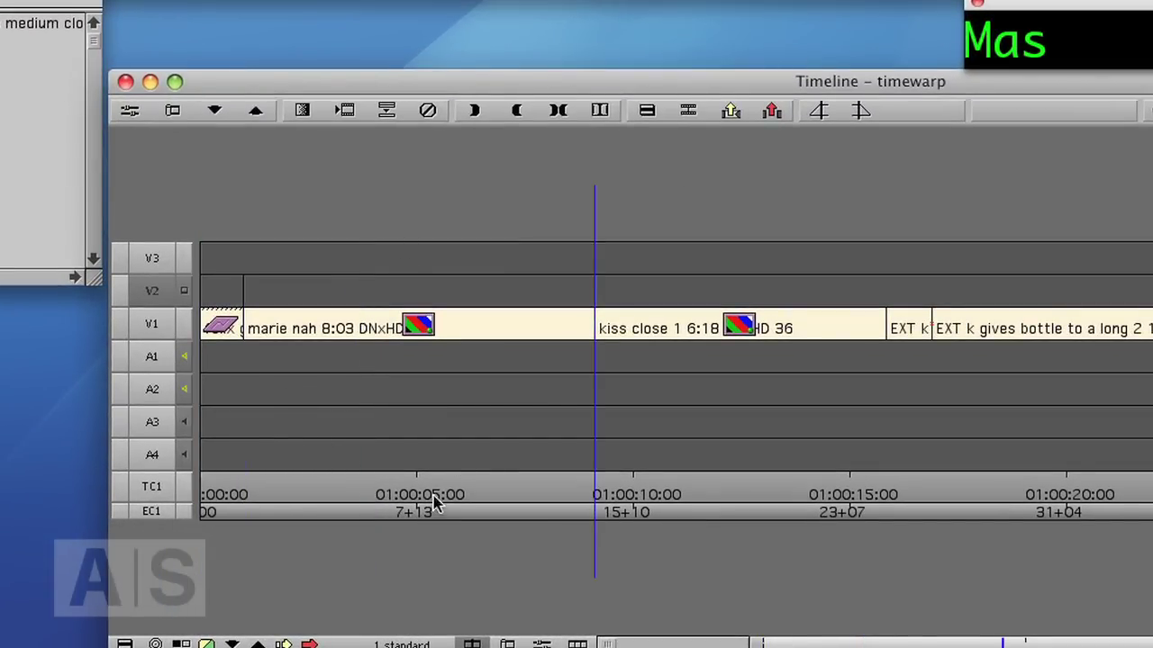
{"action": "left_click_drag", "start_coordinate": [434, 499], "coordinate": [410, 500]}
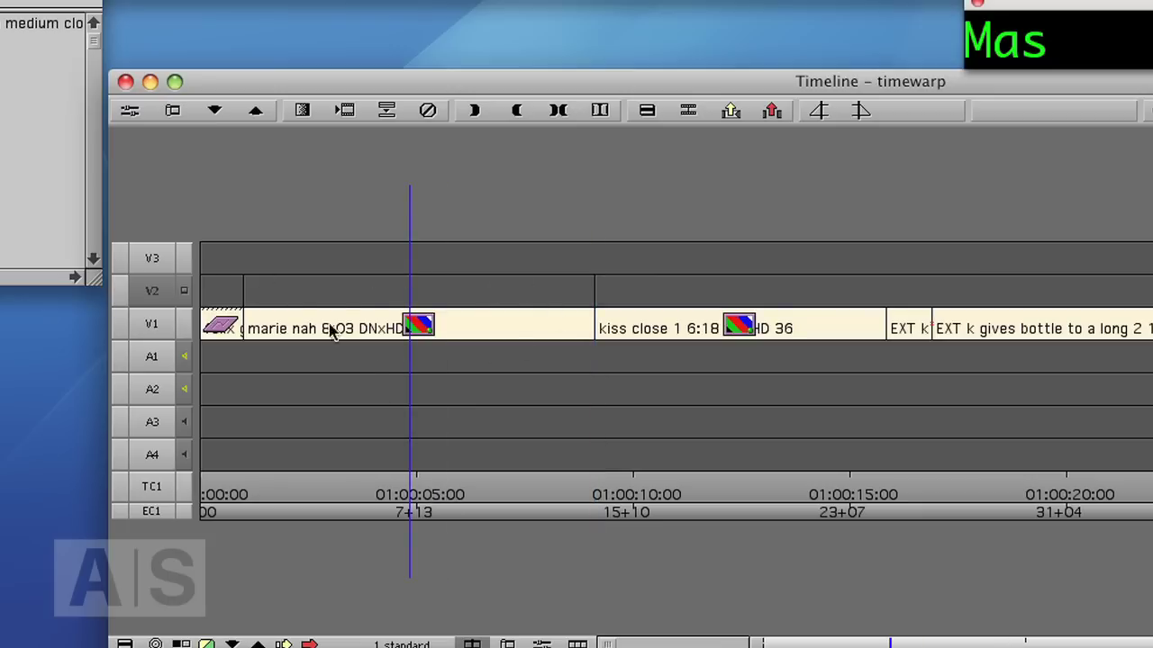
{"action": "left_click_drag", "start_coordinate": [405, 500], "coordinate": [451, 493]}
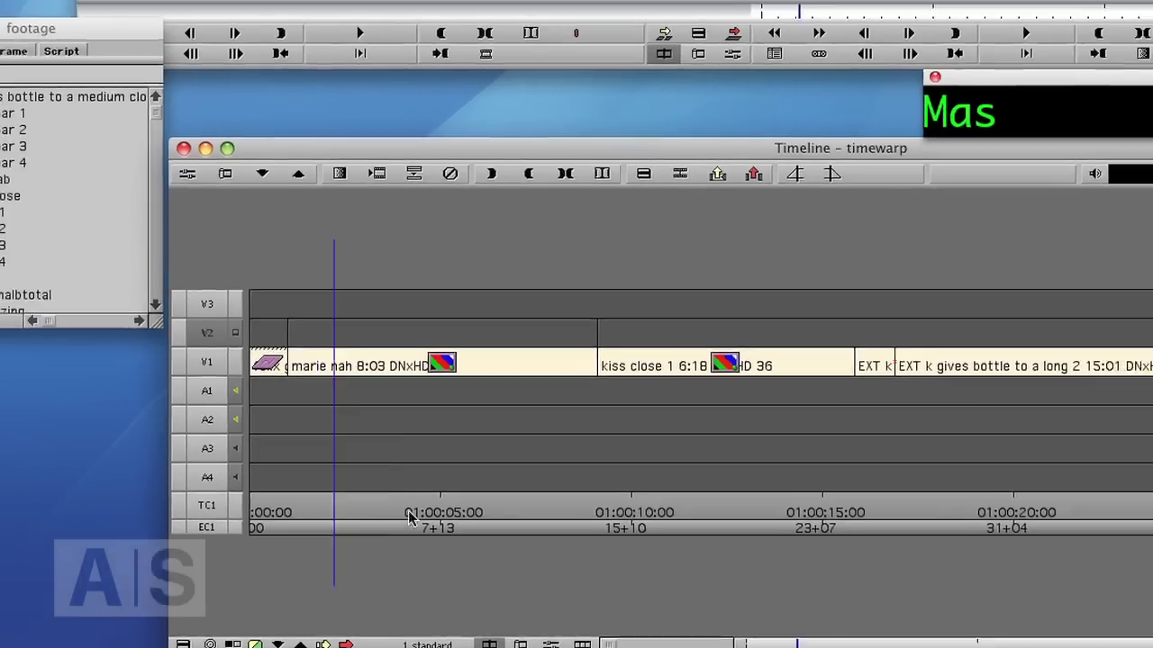
{"action": "left_click_drag", "start_coordinate": [510, 547], "coordinate": [543, 545]}
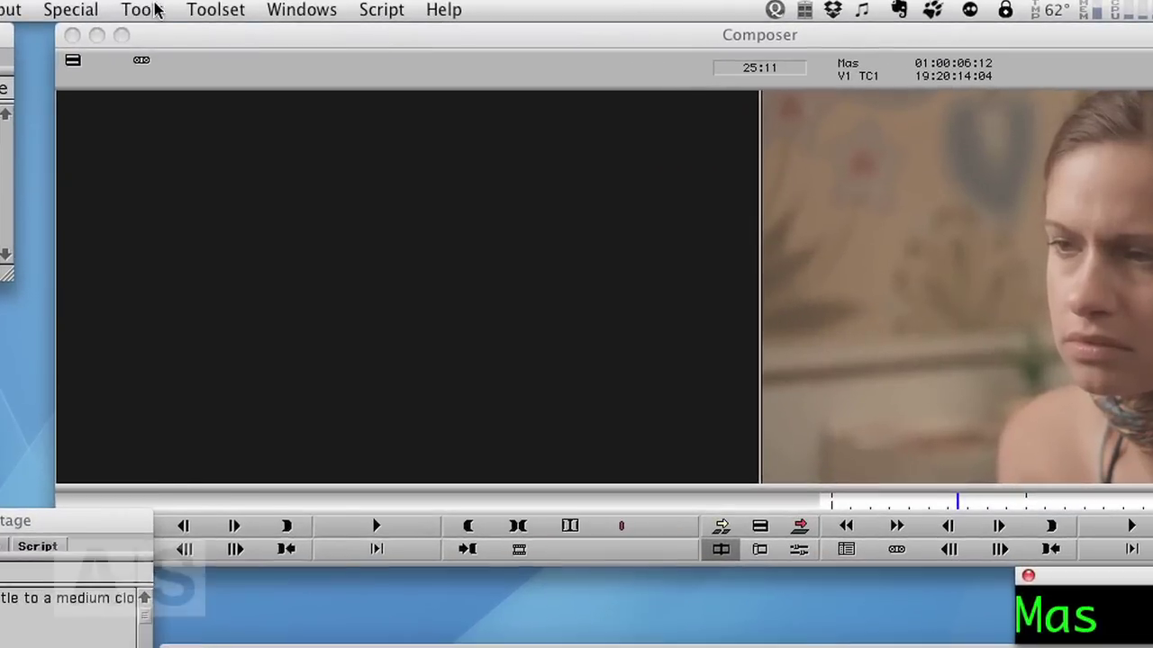
Apply the Image category's Paint Effect to V2 above marie nah and open its parameters in Effect Mode.
{"action": "left_click", "coordinate": [340, 7]}
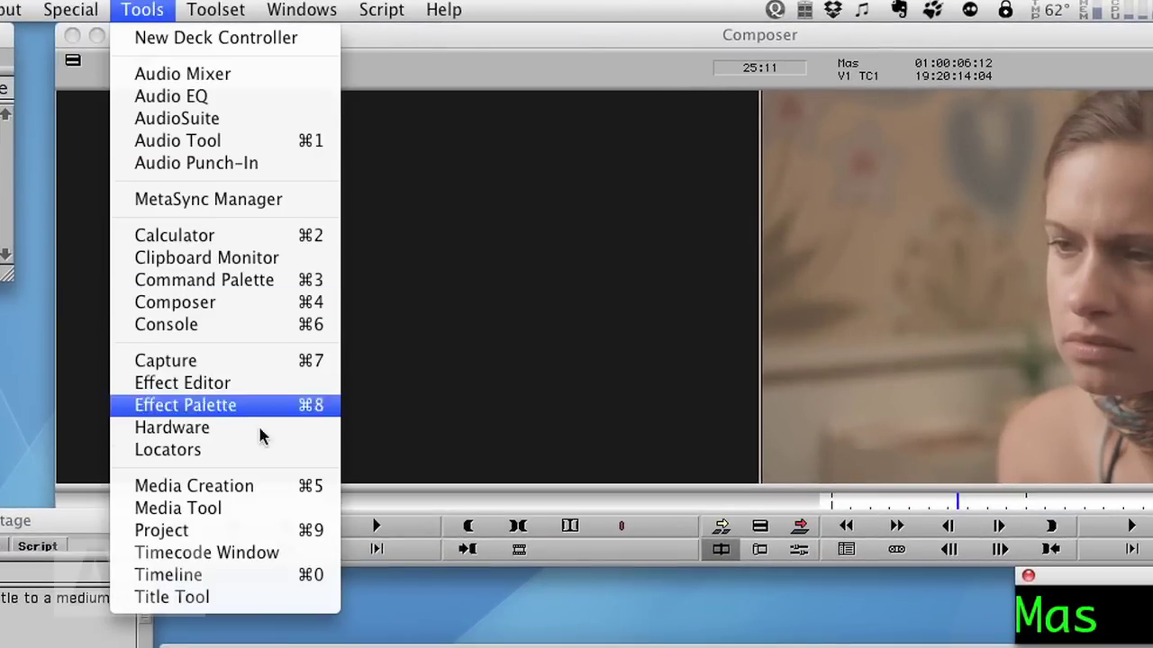
{"action": "left_click", "coordinate": [221, 409]}
{"action": "left_click_drag", "start_coordinate": [459, 340], "coordinate": [458, 437]}
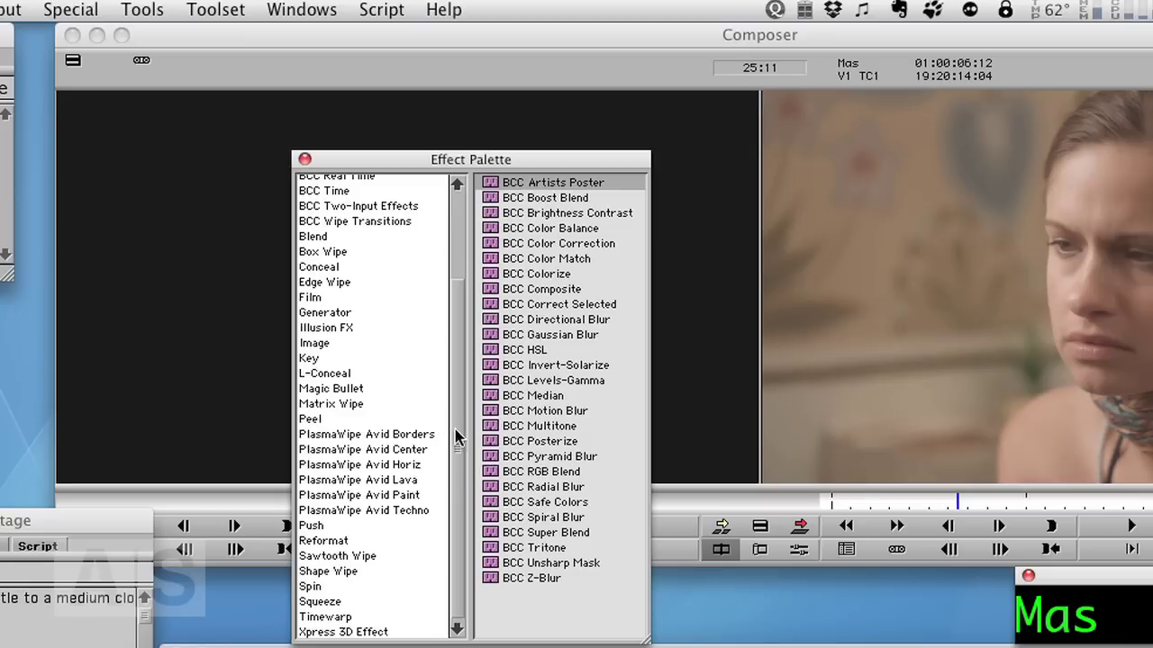
{"action": "left_click", "coordinate": [314, 345]}
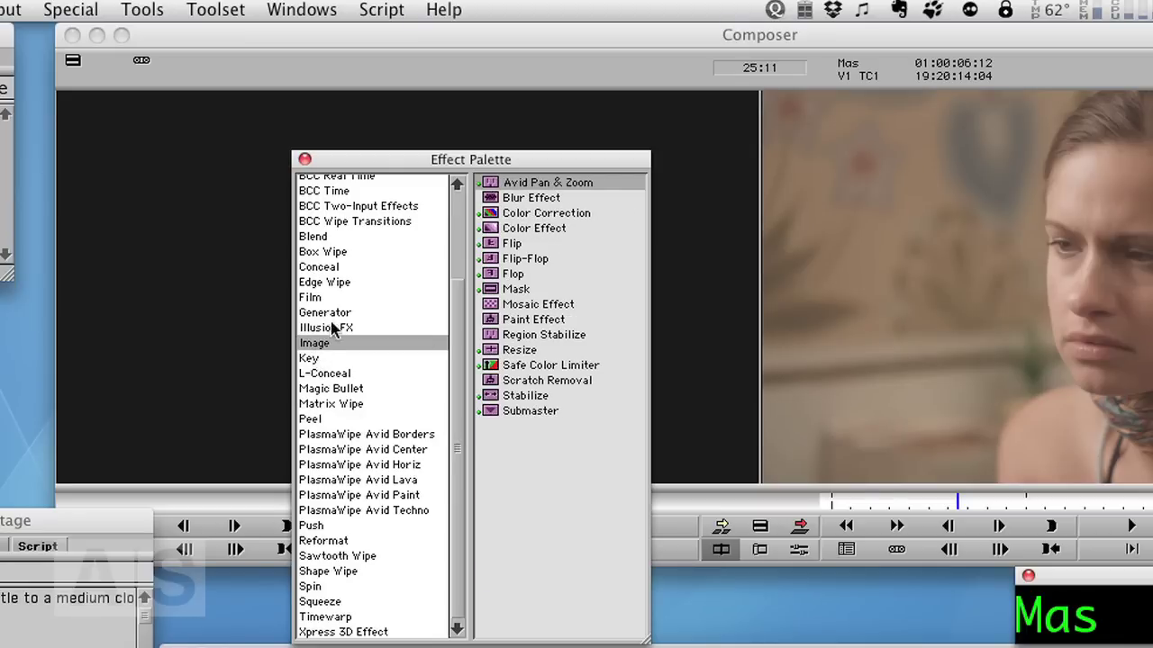
{"action": "mouse_move", "coordinate": [490, 324]}
{"action": "left_mouse_down"}
{"action": "mouse_move", "coordinate": [531, 630]}
{"action": "mouse_move", "coordinate": [472, 647]}
{"action": "left_mouse_up"}
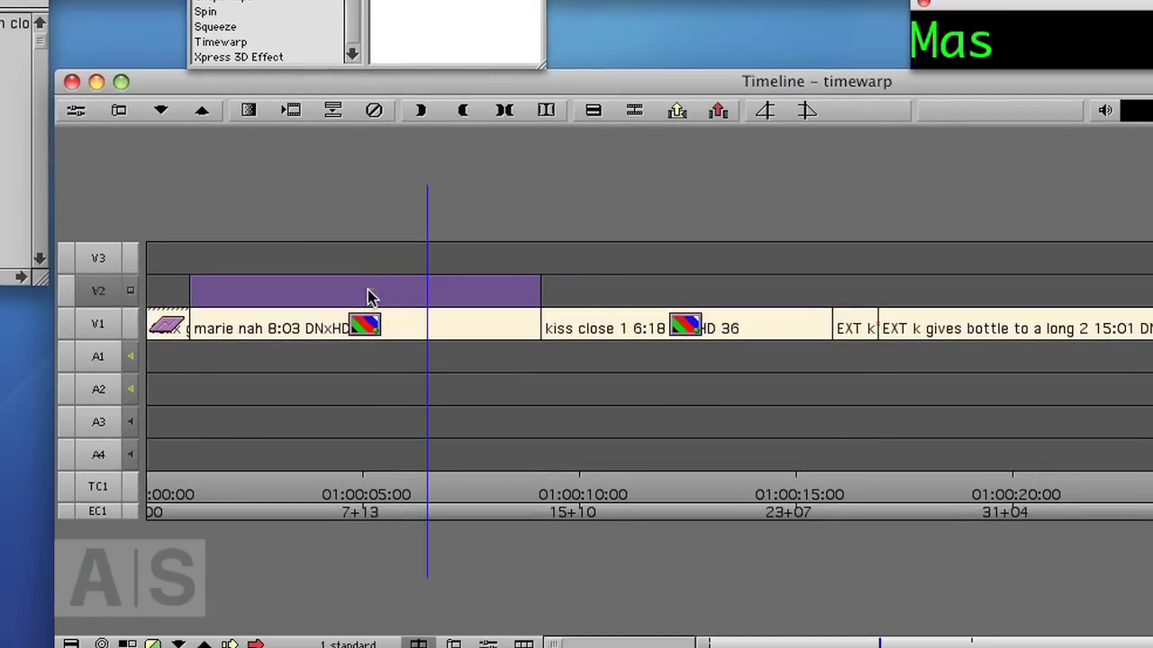
{"action": "left_click_drag", "start_coordinate": [369, 297], "coordinate": [371, 299]}
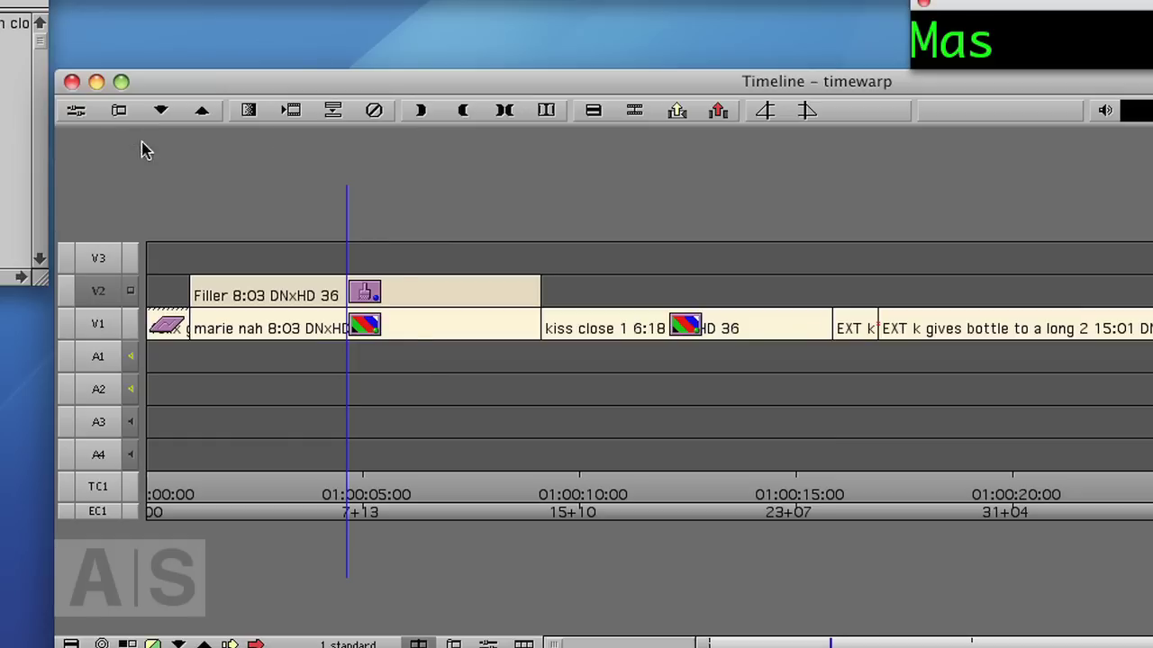
{"action": "left_click", "coordinate": [76, 115]}
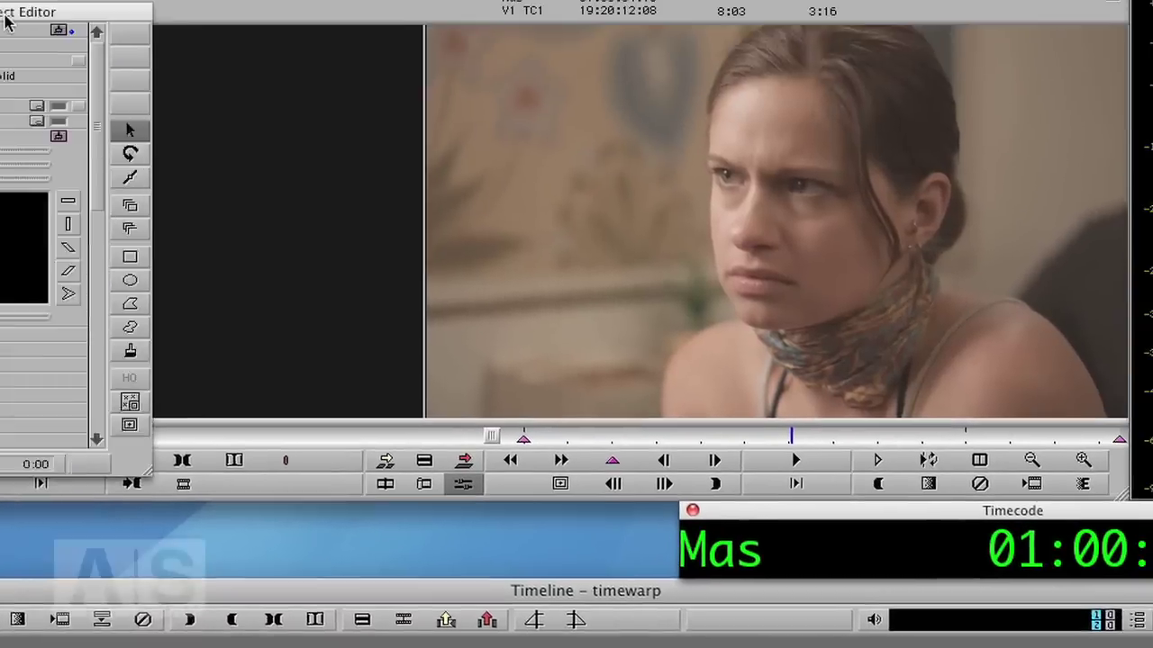
{"action": "left_click_drag", "start_coordinate": [4, 17], "coordinate": [173, 72]}
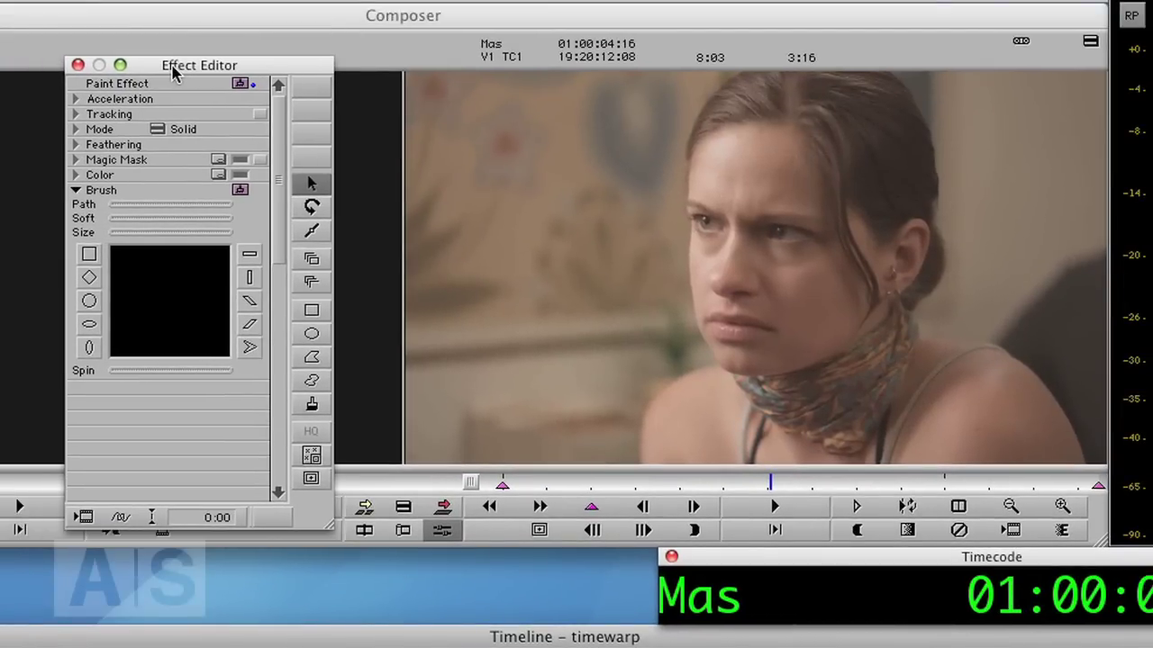
Reduce the viewer to 75% and draw a rectangle covering the whole frame.
{"action": "left_click", "coordinate": [1009, 508]}
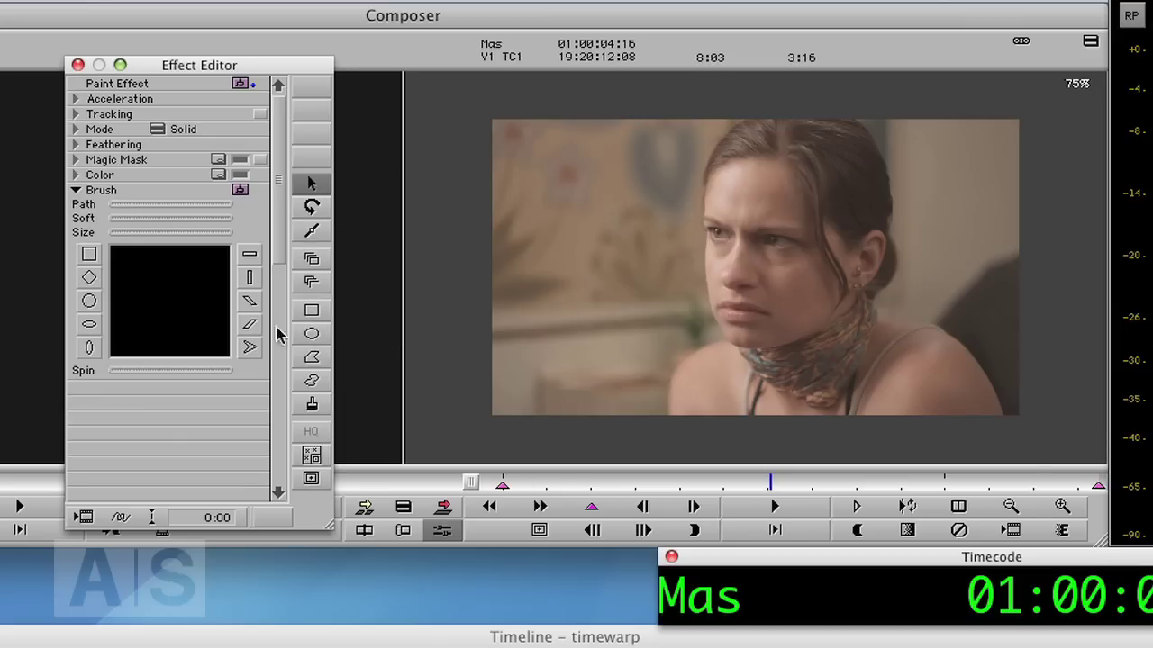
{"action": "left_click", "coordinate": [312, 312]}
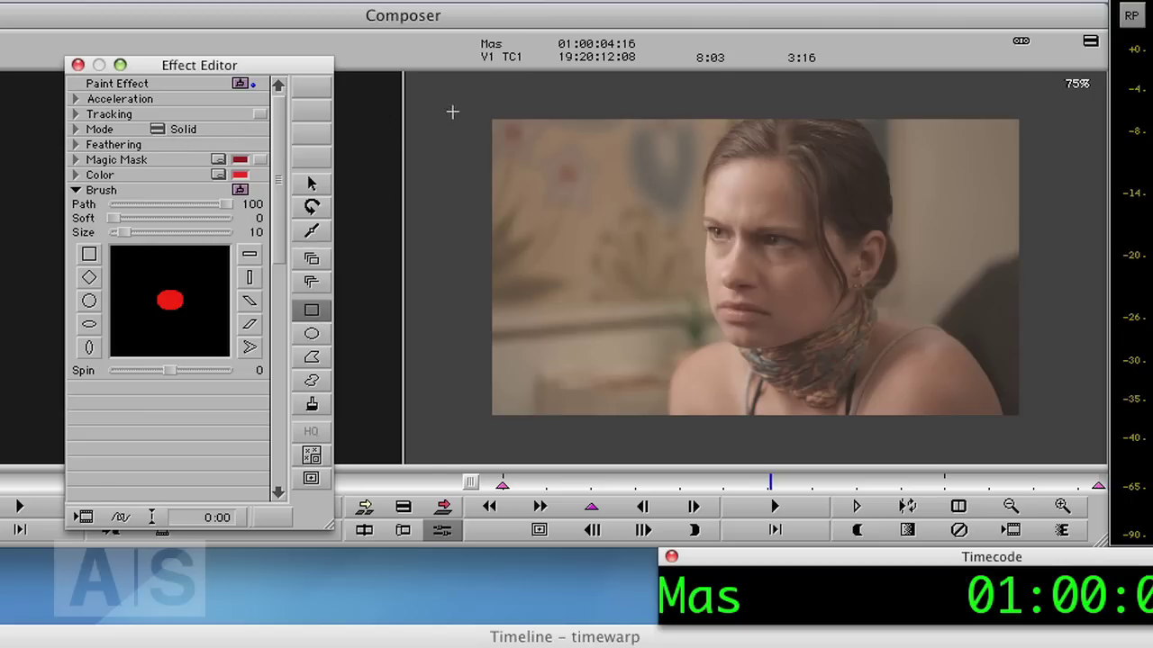
{"action": "mouse_move", "coordinate": [469, 103]}
{"action": "left_mouse_down"}
{"action": "mouse_move", "coordinate": [555, 453]}
{"action": "mouse_move", "coordinate": [993, 450]}
{"action": "mouse_move", "coordinate": [1054, 442]}
{"action": "mouse_move", "coordinate": [1047, 434]}
{"action": "left_mouse_up"}
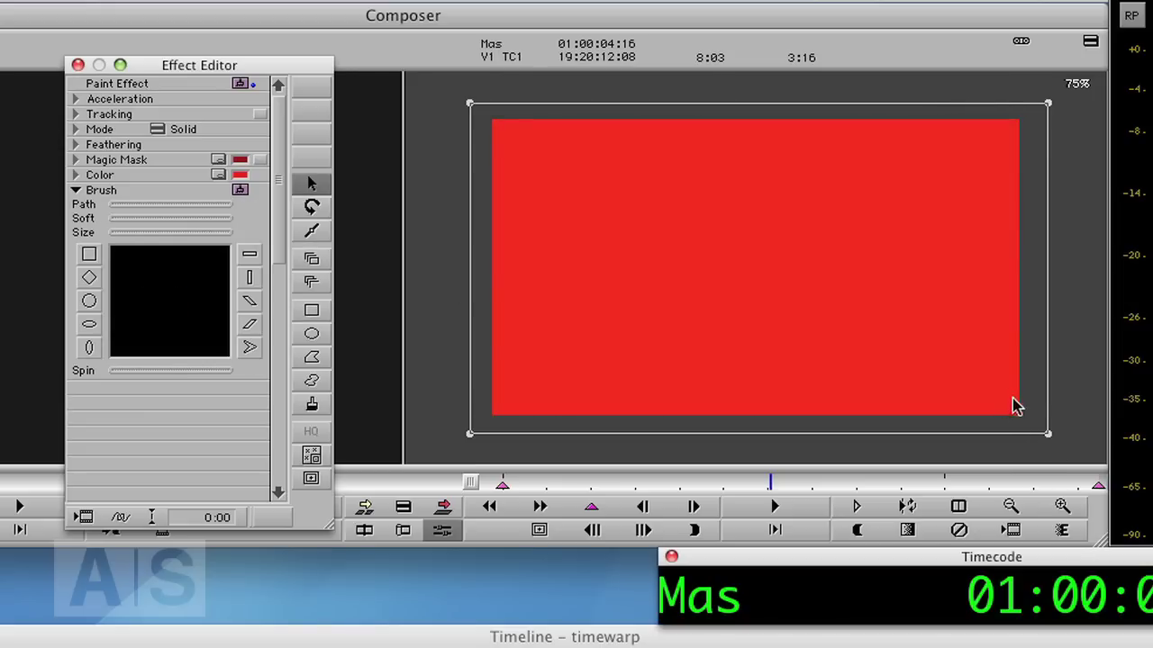
Set the rectangle's paint colour to black in the Colors picker.
{"action": "left_click", "coordinate": [218, 175]}
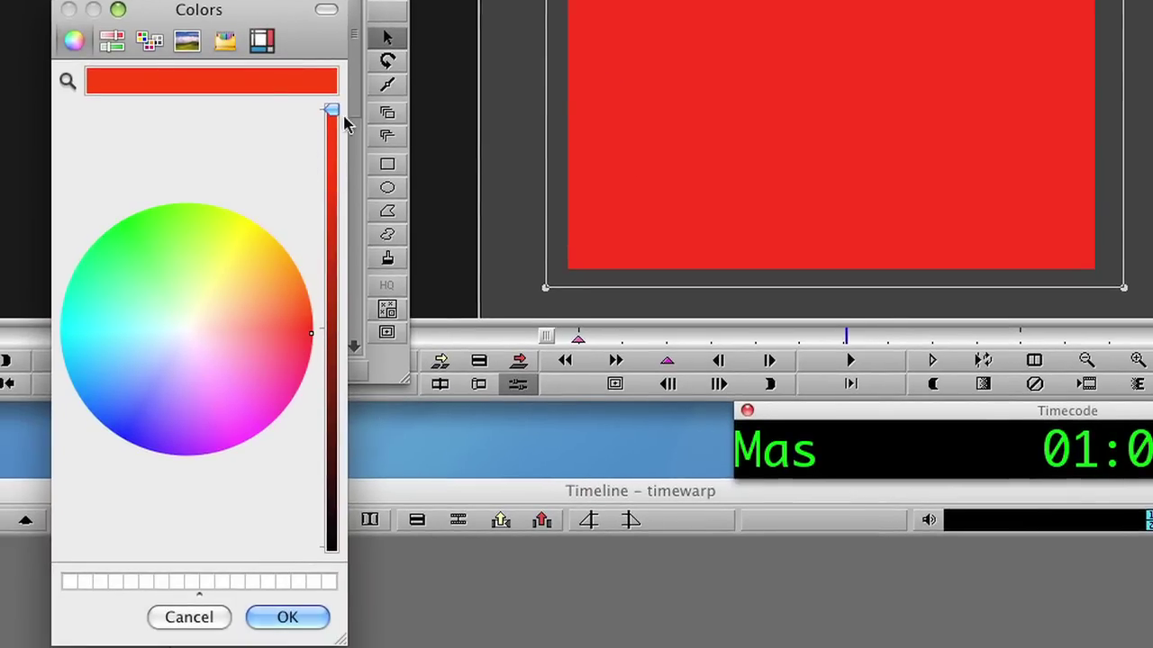
{"action": "left_click_drag", "start_coordinate": [332, 109], "coordinate": [372, 571]}
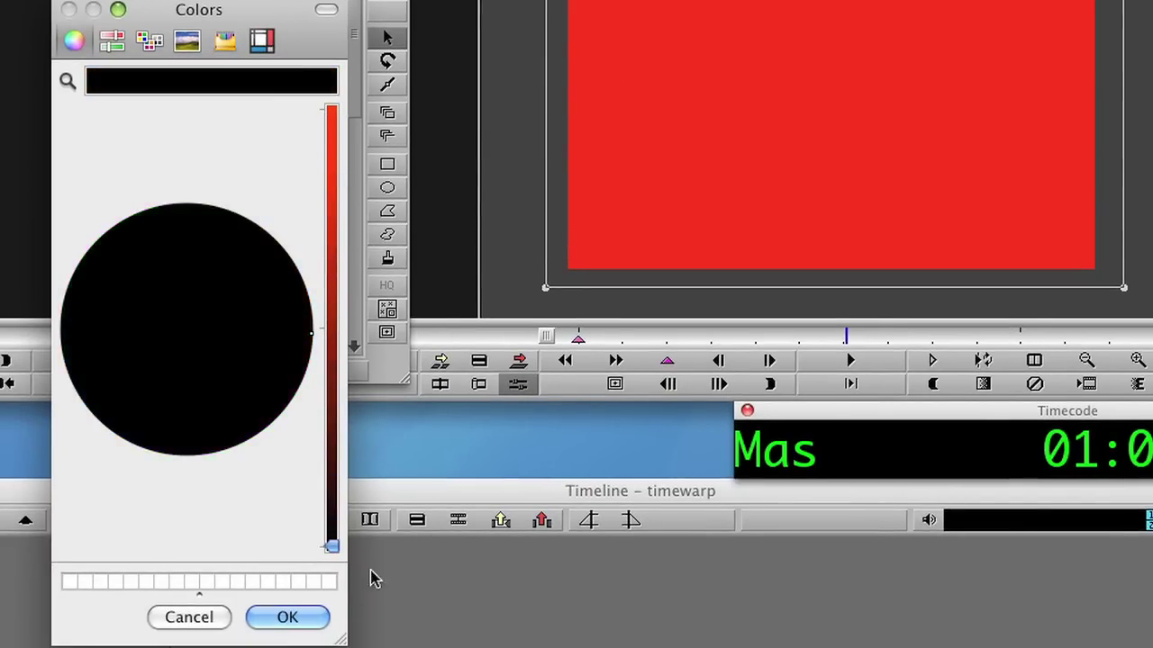
{"action": "left_click", "coordinate": [295, 619]}
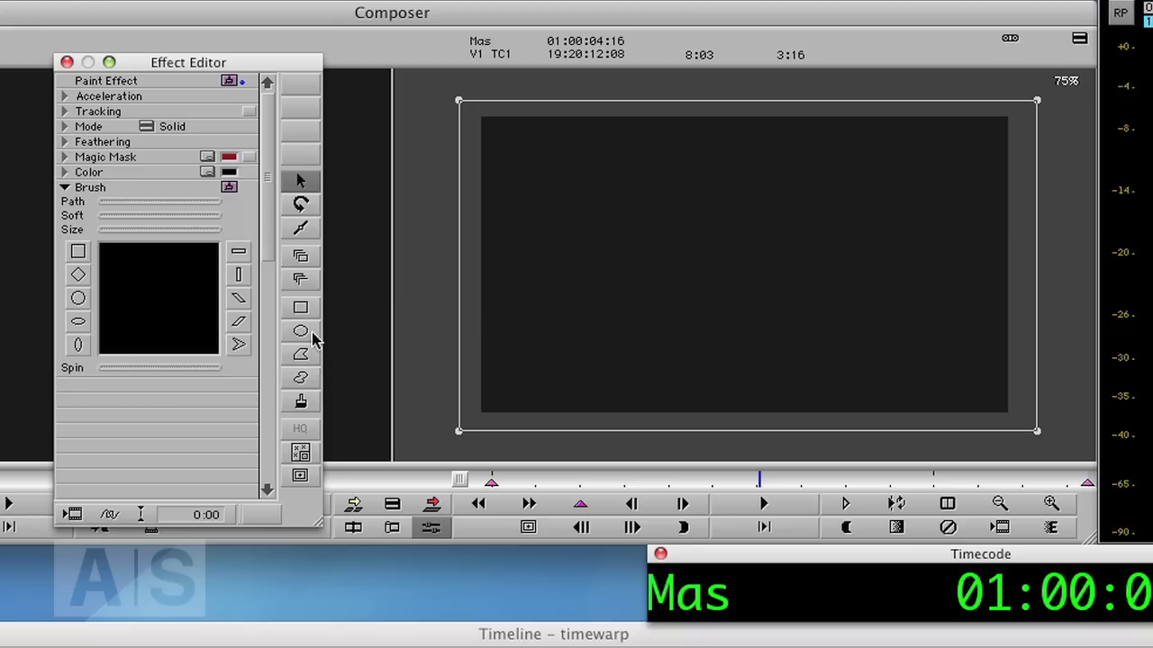
Draw an Erase-mode oval in the frame and move it over the woman's face.
{"action": "left_click", "coordinate": [301, 333]}
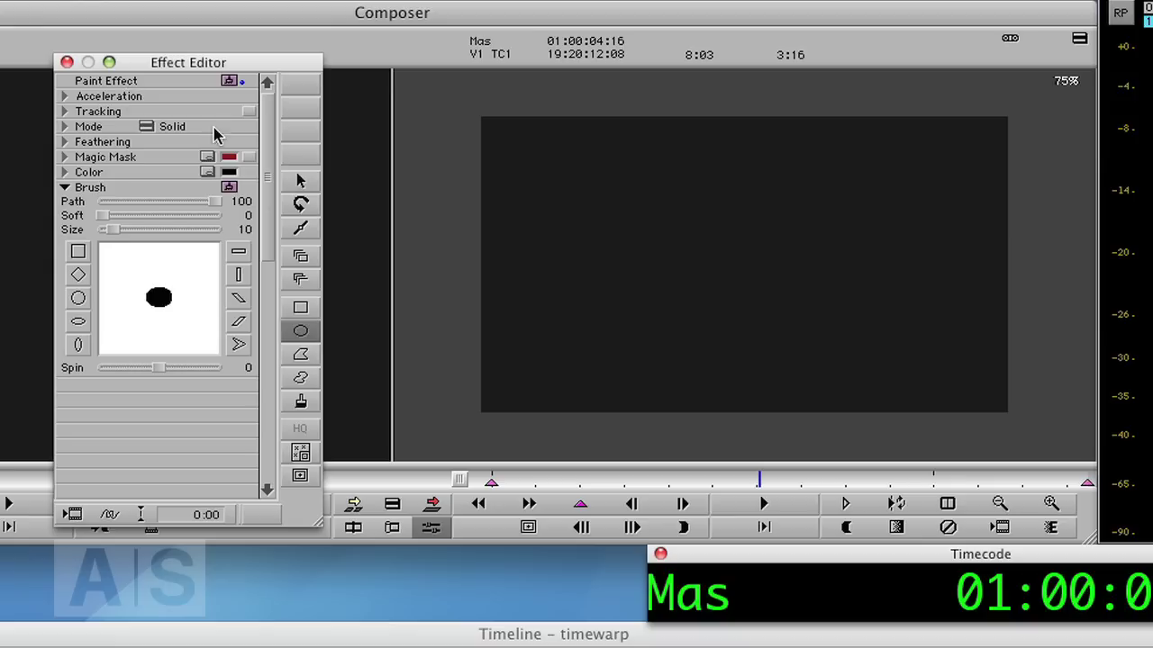
{"action": "left_click", "coordinate": [148, 128]}
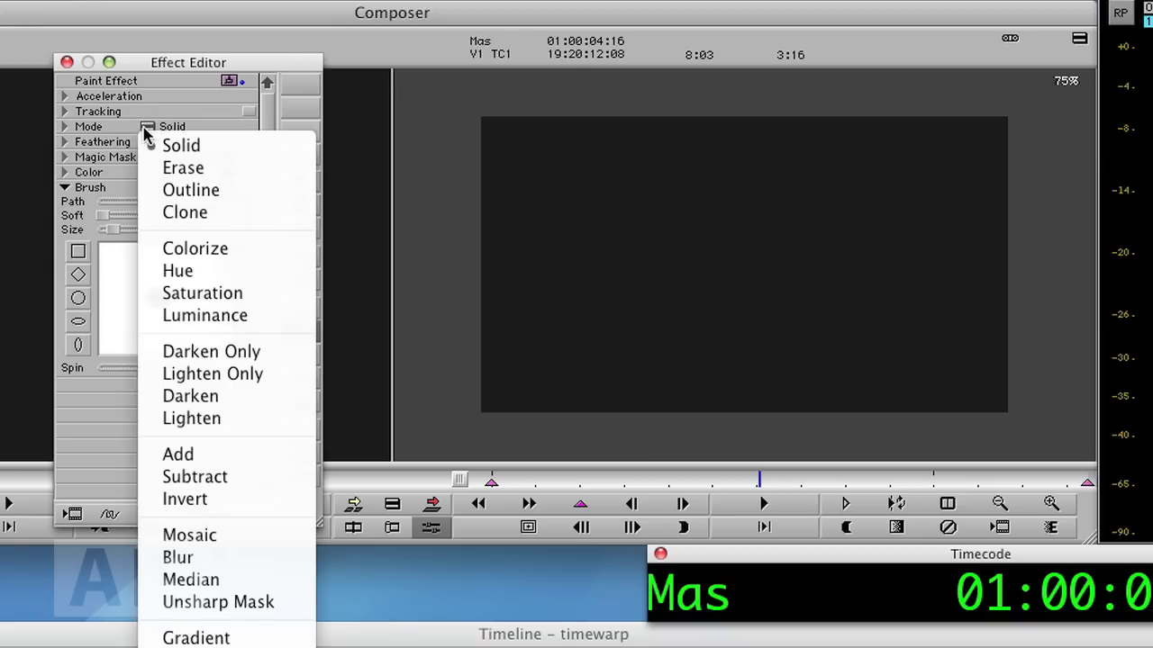
{"action": "left_click", "coordinate": [181, 168]}
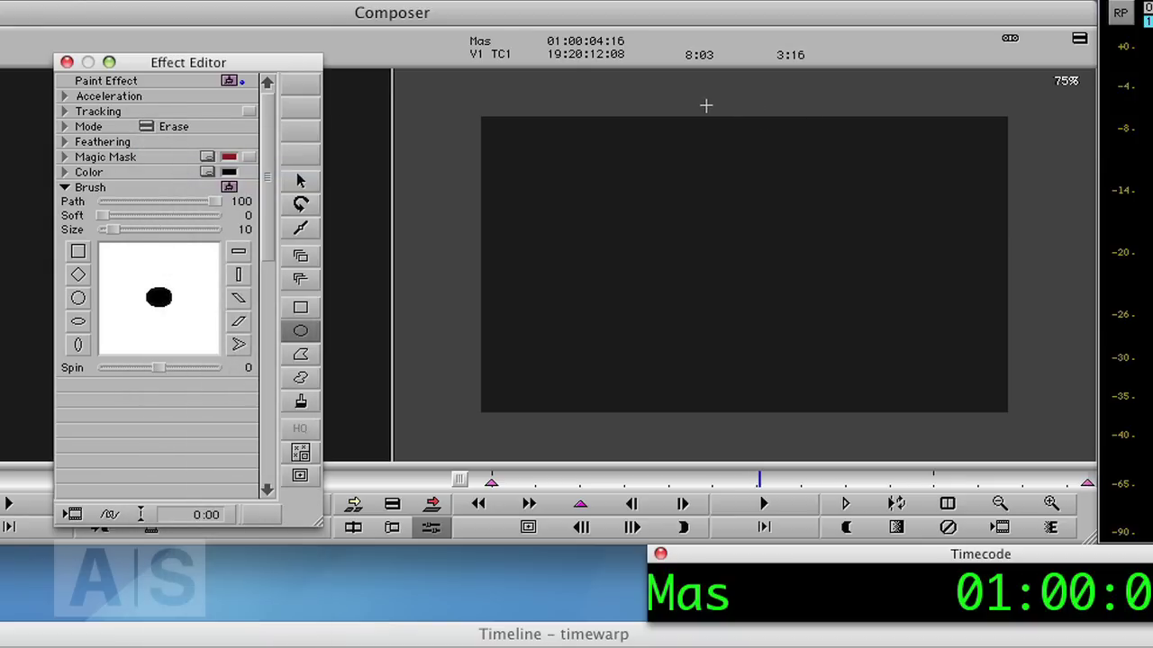
{"action": "mouse_move", "coordinate": [718, 102]}
{"action": "left_mouse_down"}
{"action": "mouse_move", "coordinate": [761, 352]}
{"action": "mouse_move", "coordinate": [918, 450]}
{"action": "mouse_move", "coordinate": [993, 463]}
{"action": "mouse_move", "coordinate": [1012, 461]}
{"action": "mouse_move", "coordinate": [1005, 453]}
{"action": "left_mouse_up"}
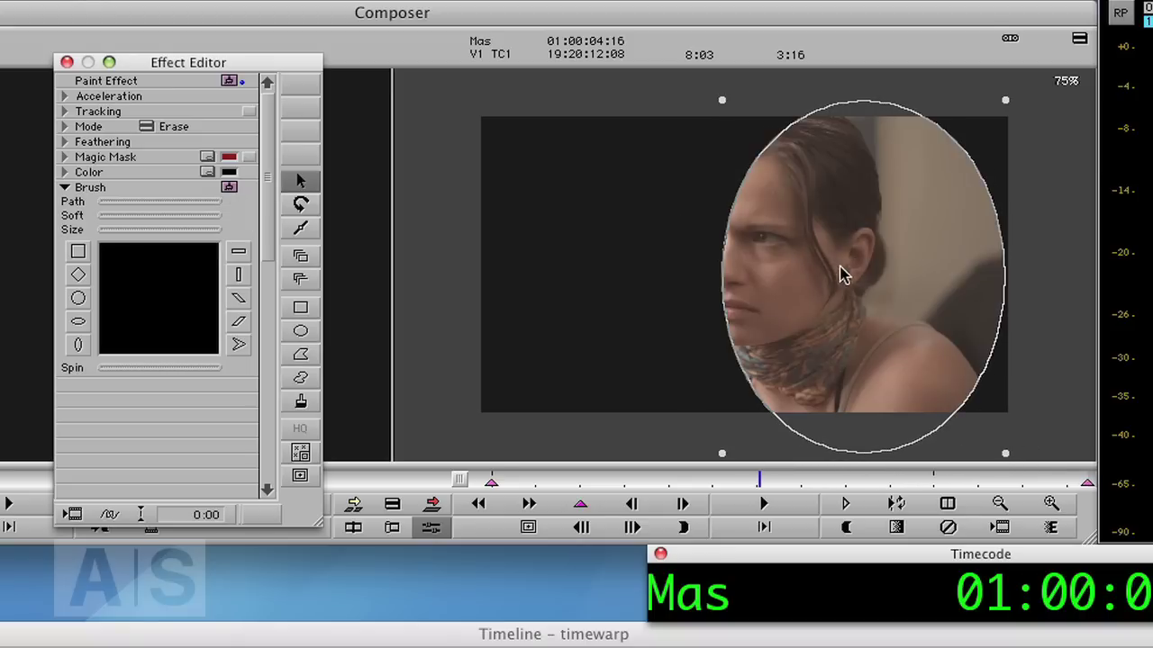
{"action": "mouse_move", "coordinate": [843, 274]}
{"action": "left_mouse_down"}
{"action": "mouse_move", "coordinate": [744, 262]}
{"action": "mouse_move", "coordinate": [790, 276]}
{"action": "mouse_move", "coordinate": [780, 260]}
{"action": "mouse_move", "coordinate": [787, 275]}
{"action": "mouse_move", "coordinate": [766, 260]}
{"action": "mouse_move", "coordinate": [785, 274]}
{"action": "left_mouse_up"}
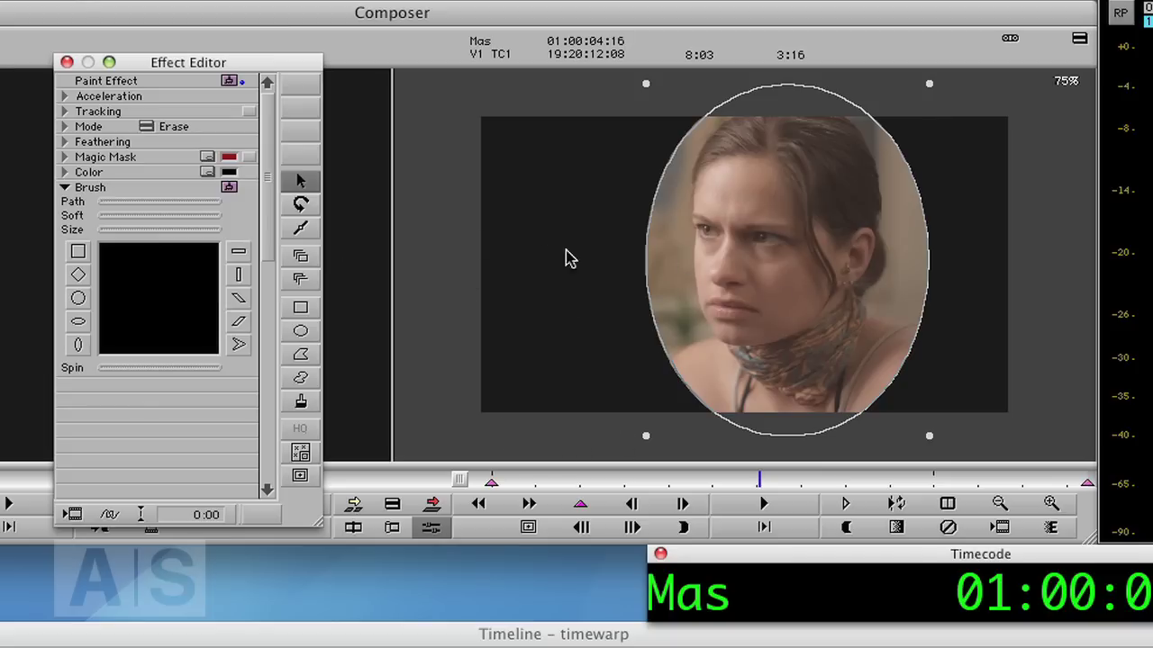
Set the oval's feathering to 50 in the Feathering section.
{"action": "left_click", "coordinate": [64, 142]}
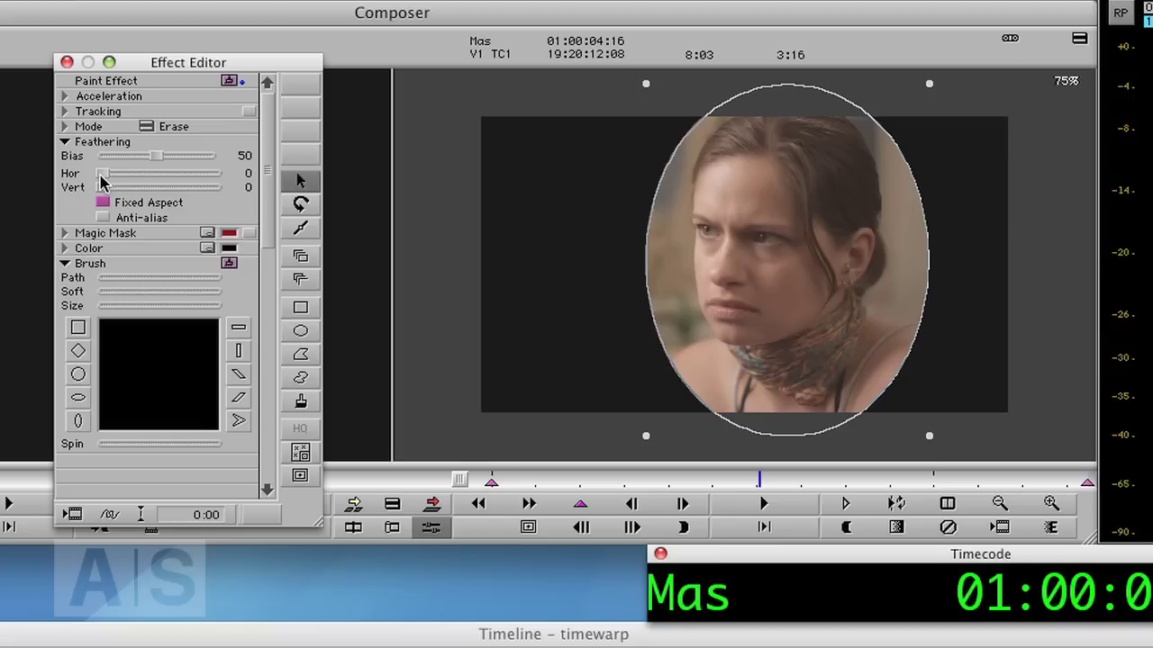
{"action": "left_click_drag", "start_coordinate": [103, 174], "coordinate": [194, 182]}
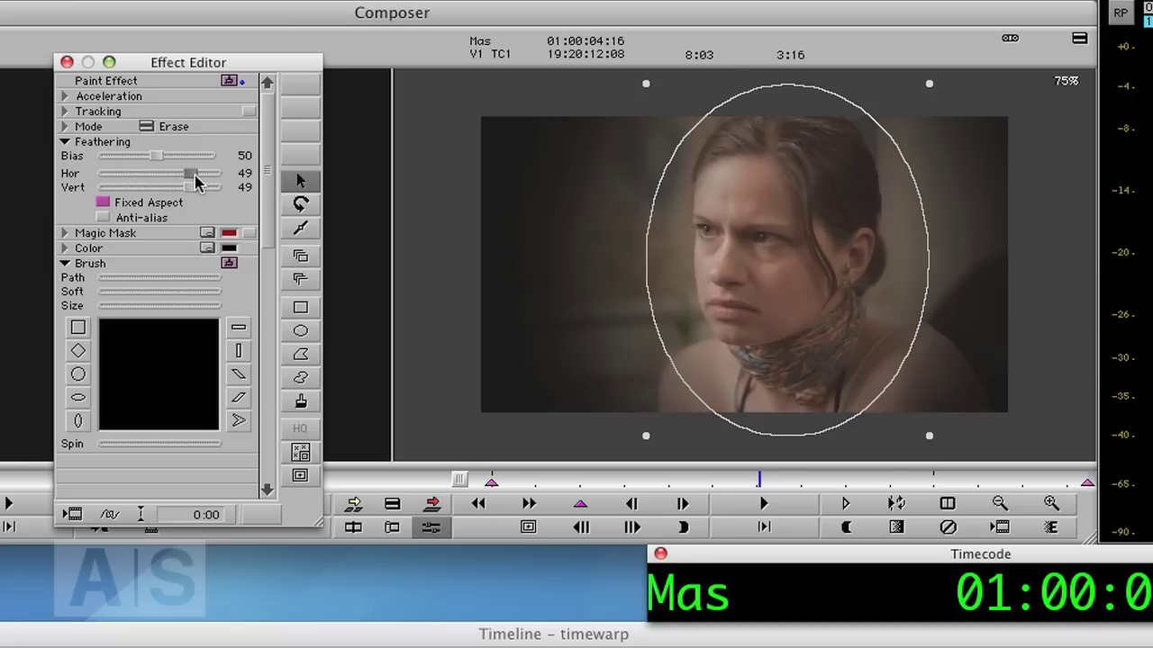
{"action": "left_click_drag", "start_coordinate": [195, 176], "coordinate": [199, 175]}
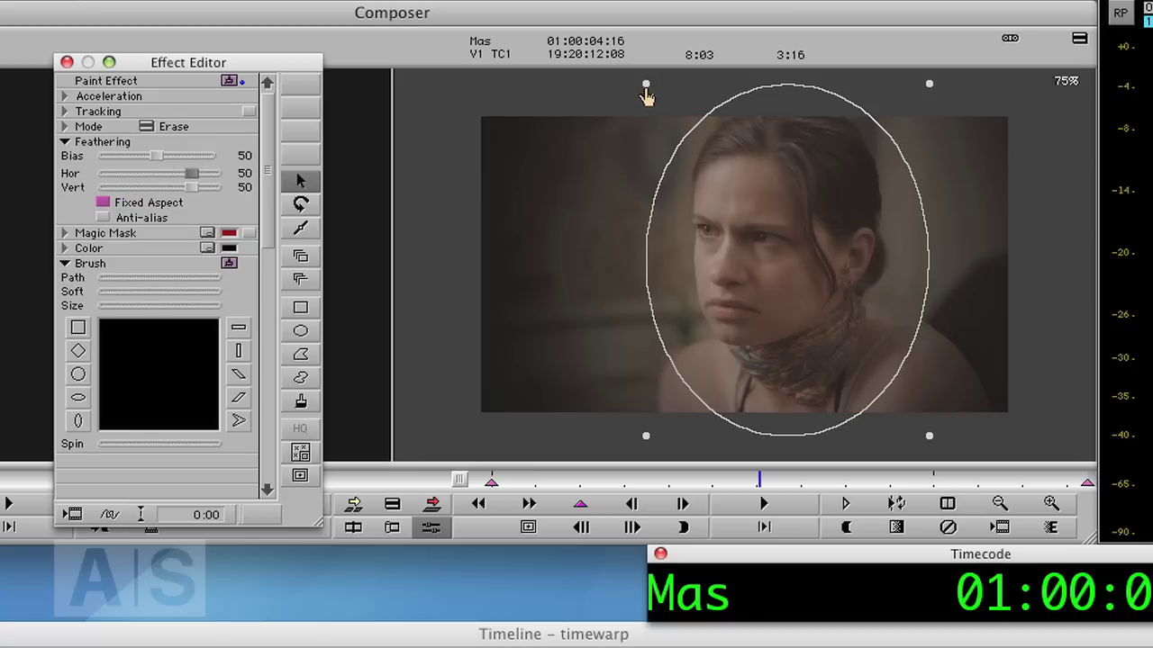
Widen and stretch the oval around the face at 50% view, then set feathering Bias to 95.
{"action": "left_click_drag", "start_coordinate": [643, 88], "coordinate": [590, 77]}
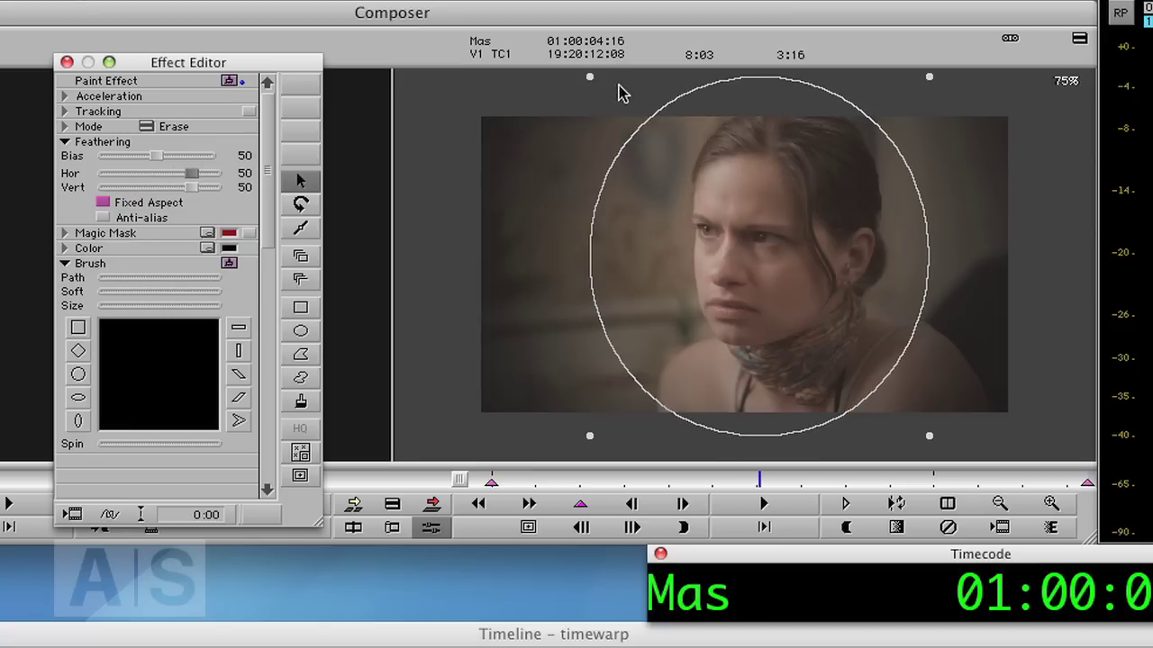
{"action": "left_click_drag", "start_coordinate": [931, 83], "coordinate": [963, 81]}
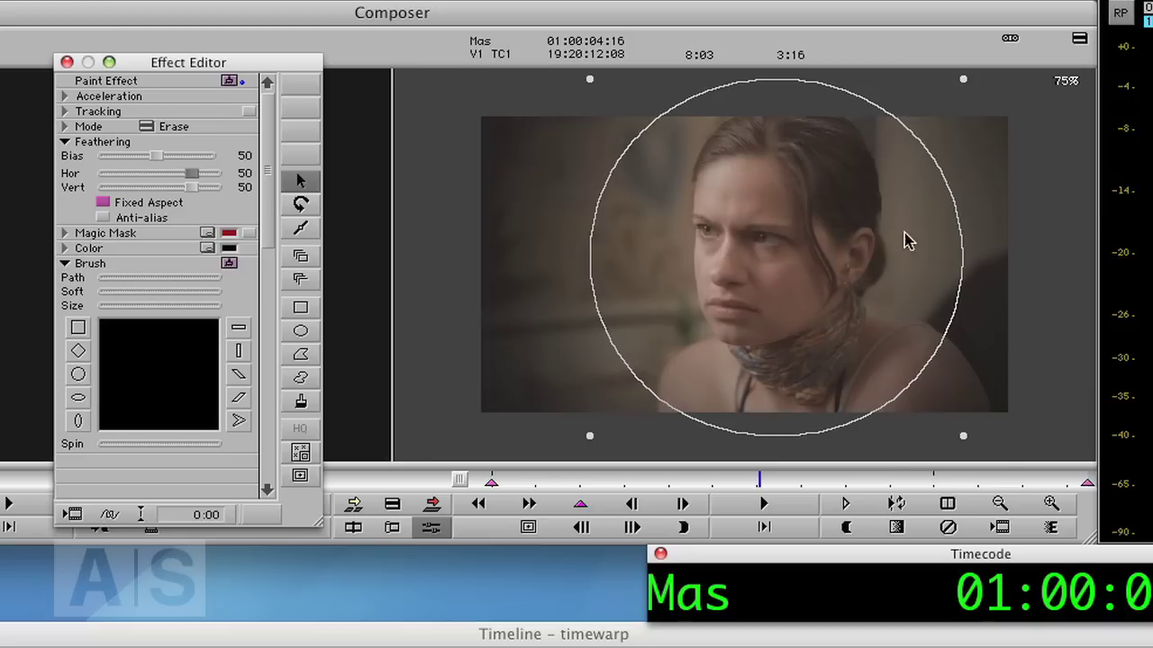
{"action": "left_click", "coordinate": [1001, 504]}
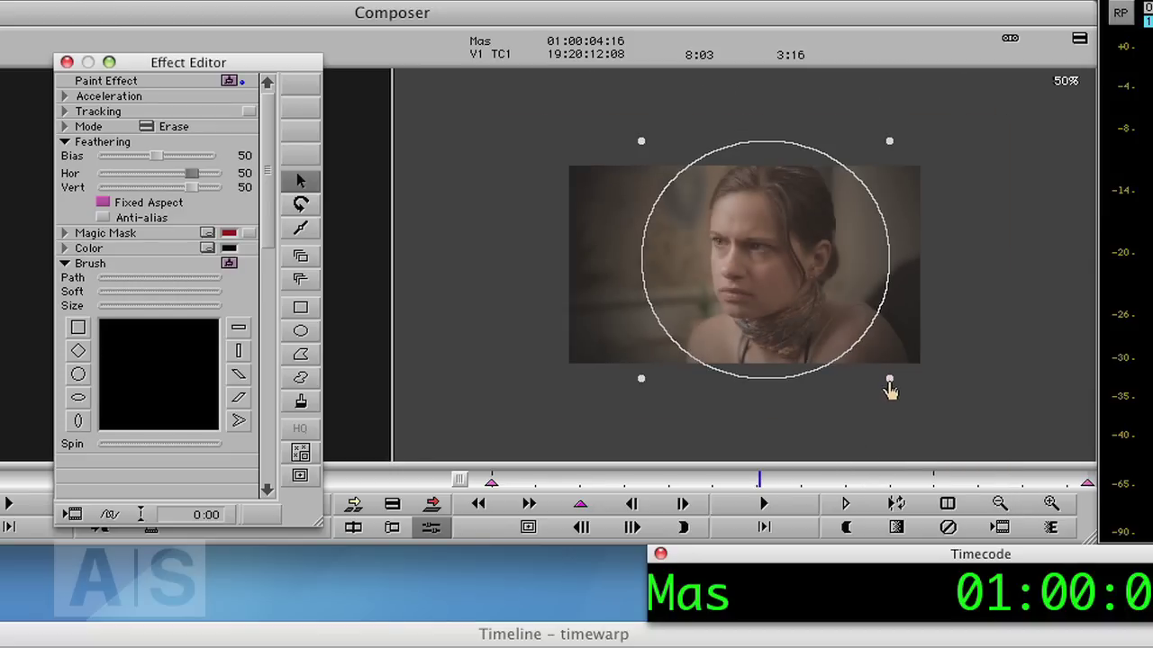
{"action": "left_click_drag", "start_coordinate": [890, 387], "coordinate": [903, 419]}
{"action": "left_click_drag", "start_coordinate": [890, 142], "coordinate": [896, 122]}
{"action": "left_click_drag", "start_coordinate": [766, 240], "coordinate": [774, 233]}
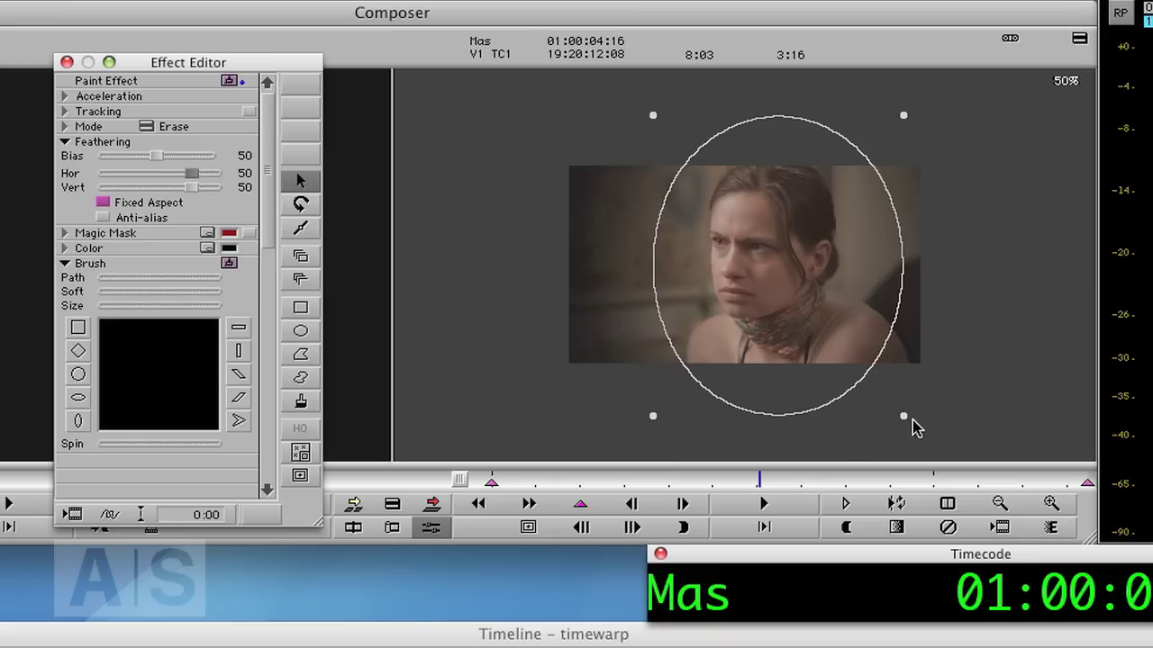
{"action": "left_click", "coordinate": [889, 426]}
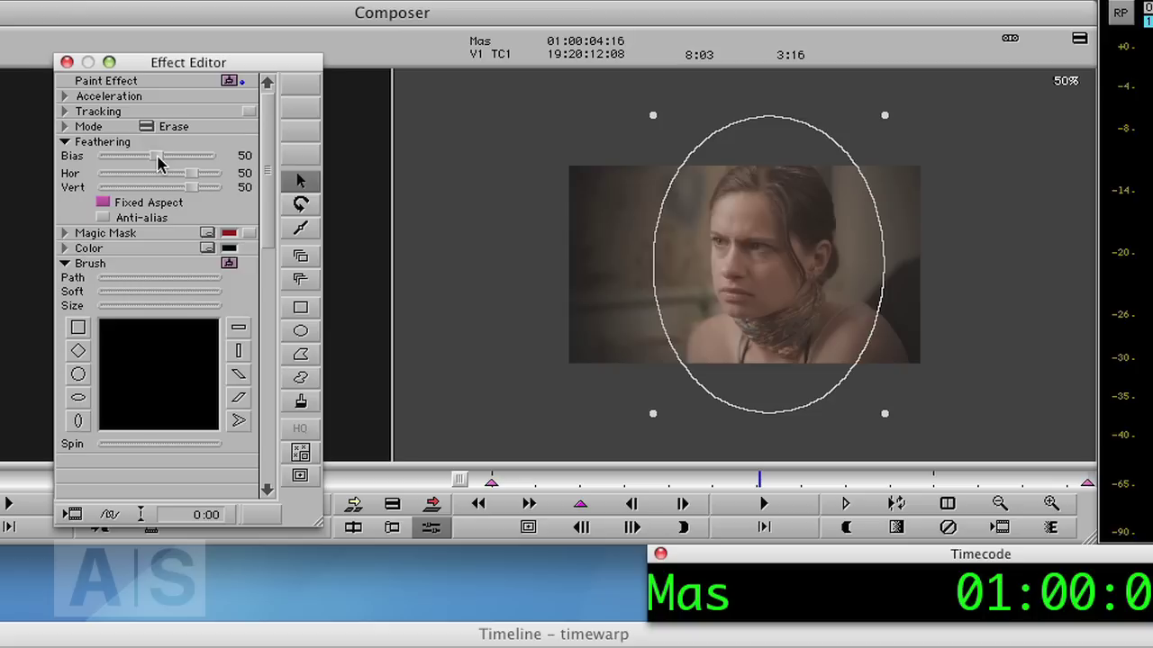
{"action": "left_click_drag", "start_coordinate": [157, 160], "coordinate": [124, 162]}
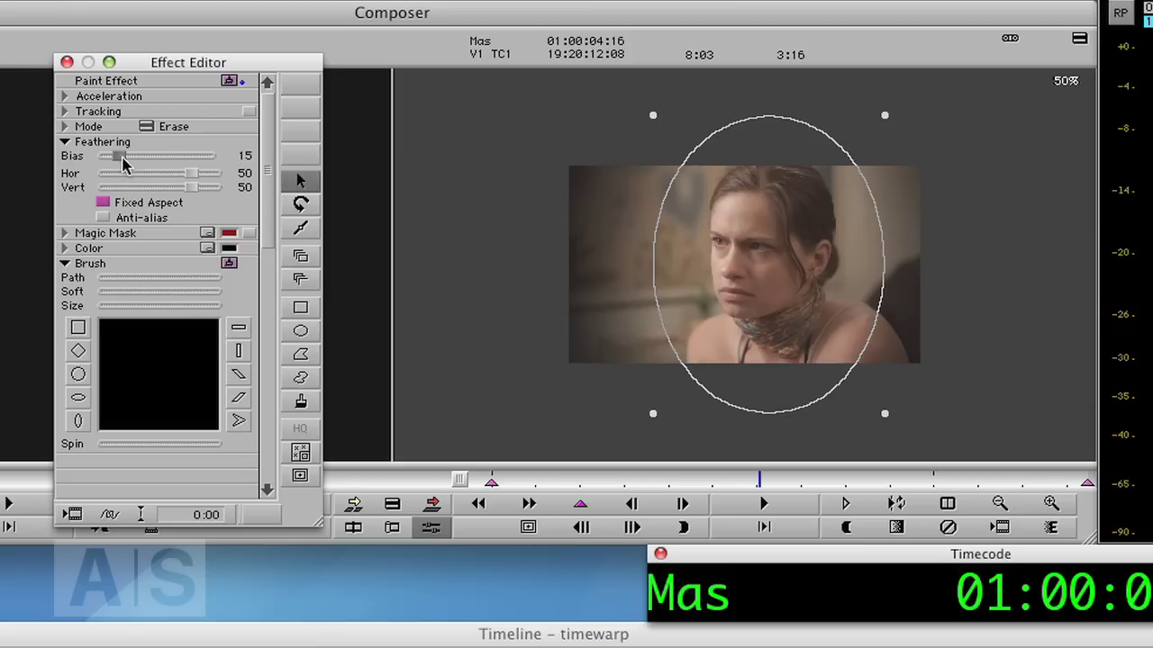
{"action": "left_click_drag", "start_coordinate": [125, 165], "coordinate": [196, 167]}
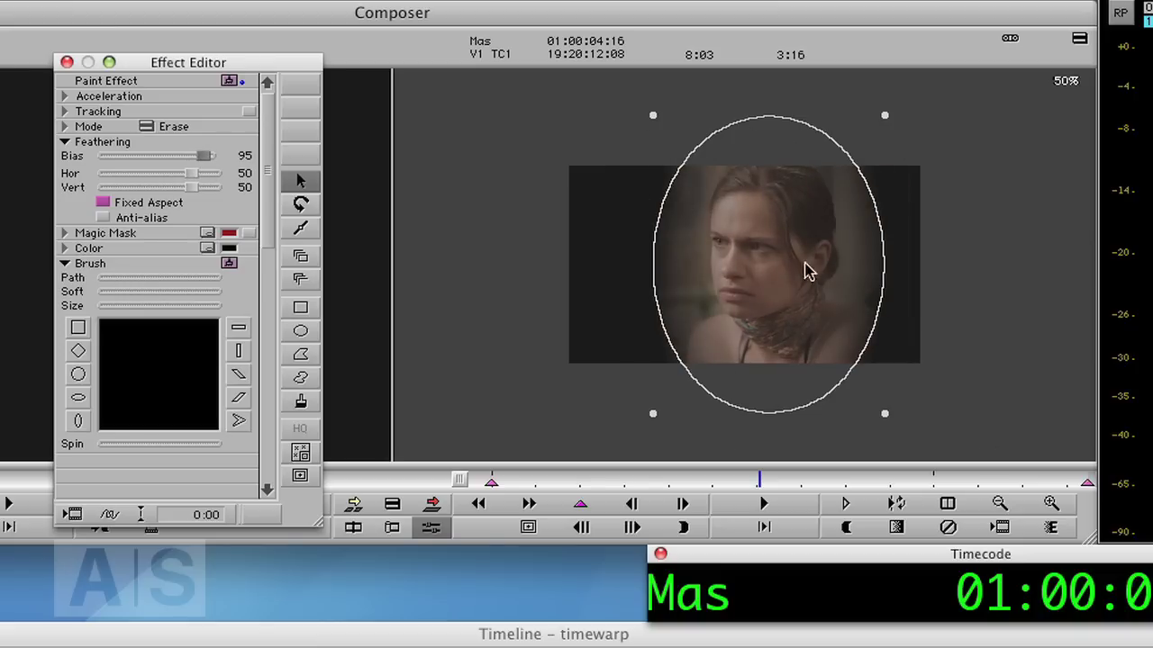
Inspect the mask at several viewer sizes, set its feathering Bias to about 49, and deselect it.
{"action": "left_click", "coordinate": [1050, 504]}
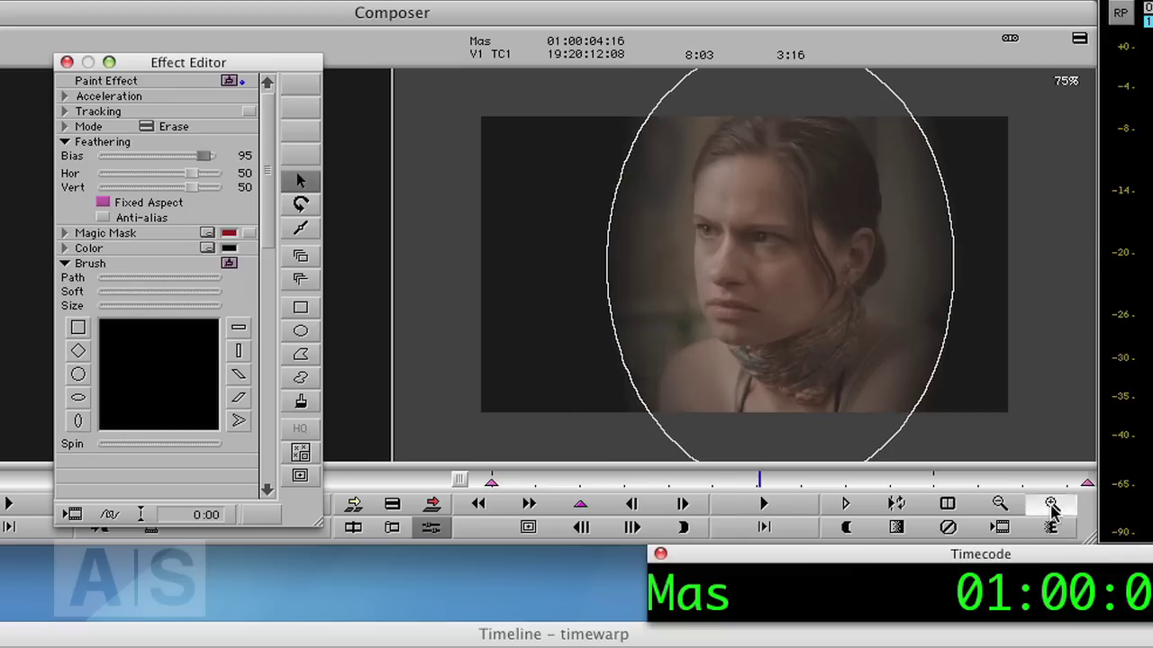
{"action": "left_click", "coordinate": [1051, 505]}
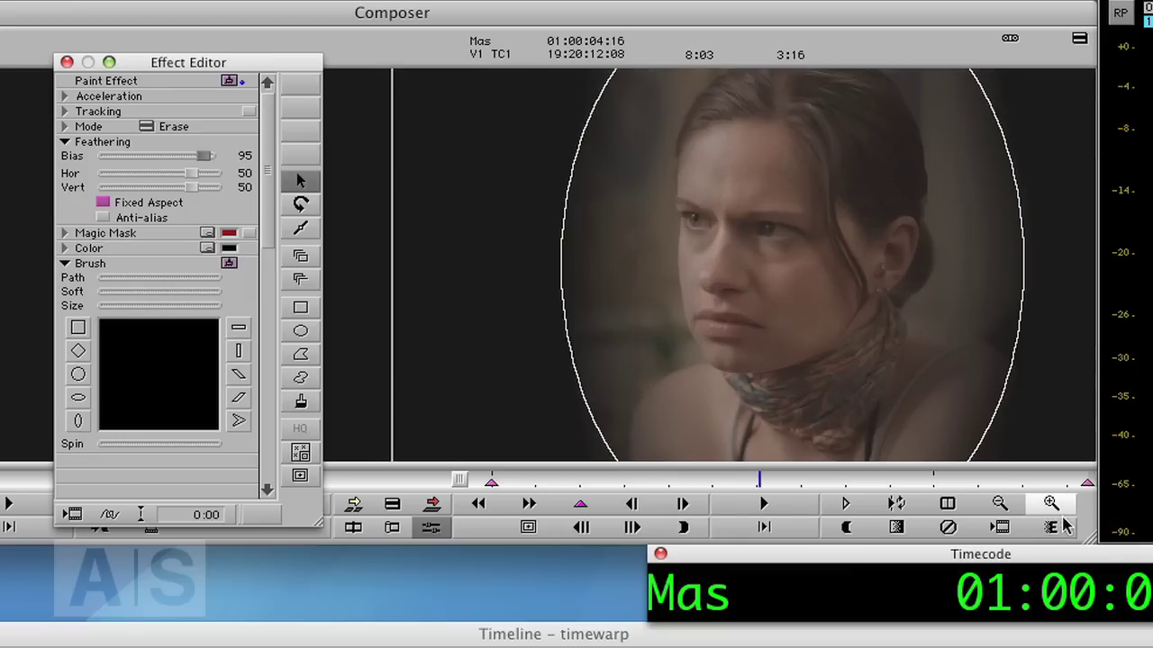
{"action": "left_click", "coordinate": [998, 506]}
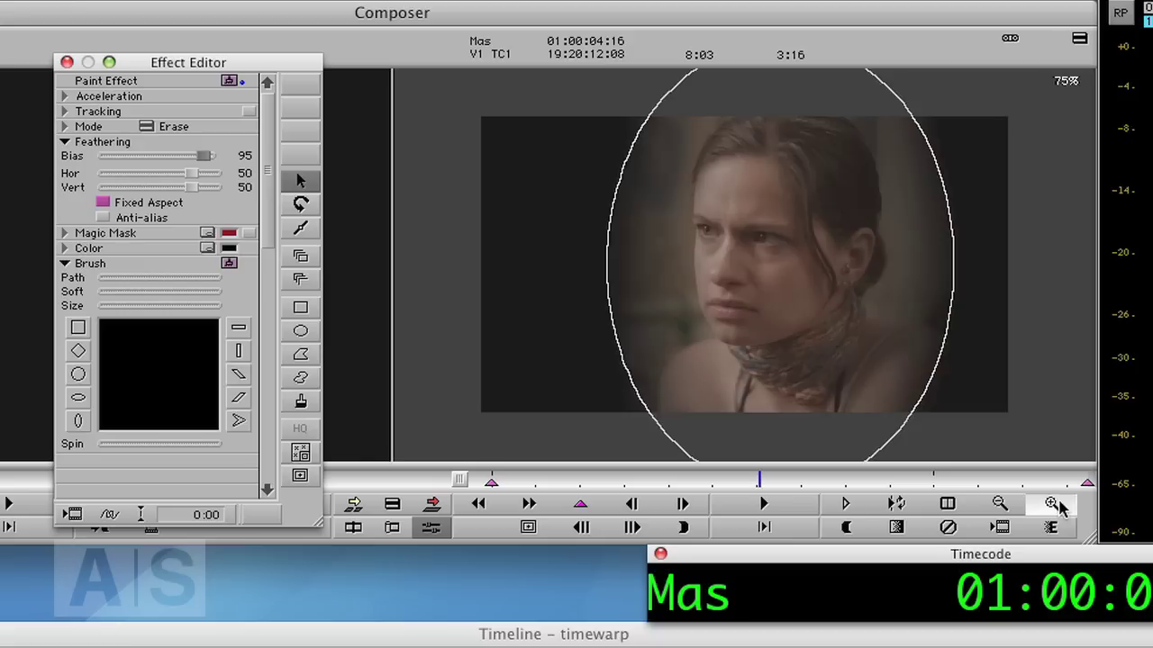
{"action": "left_click", "coordinate": [1055, 506]}
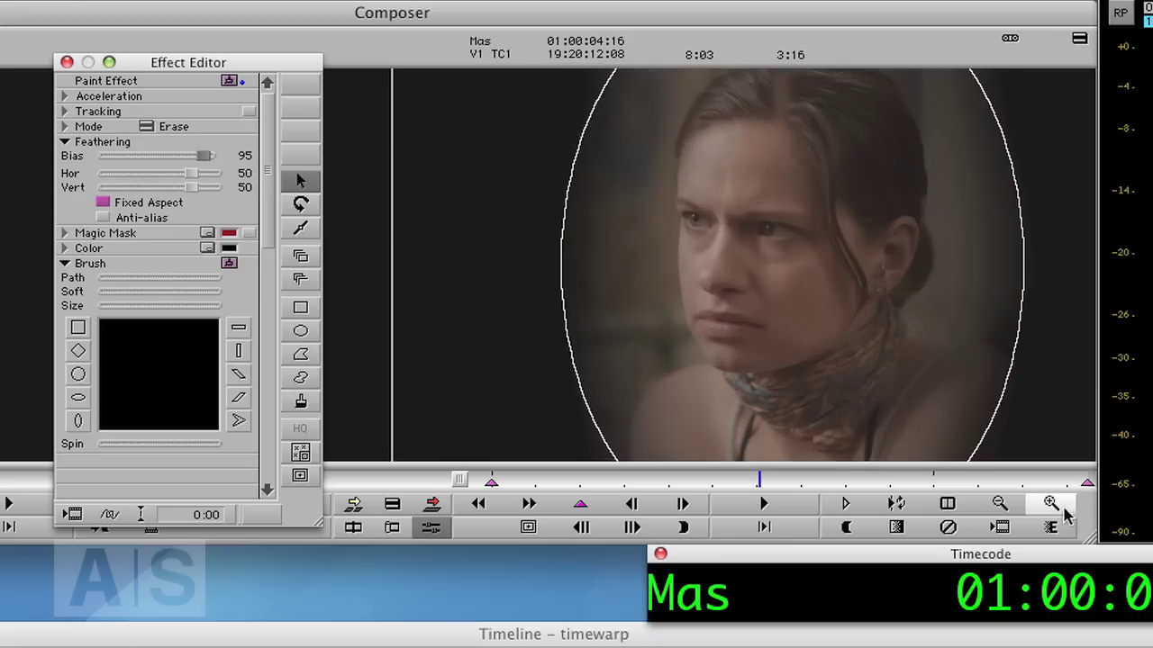
{"action": "left_click", "coordinate": [1011, 508]}
{"action": "left_click", "coordinate": [1010, 508]}
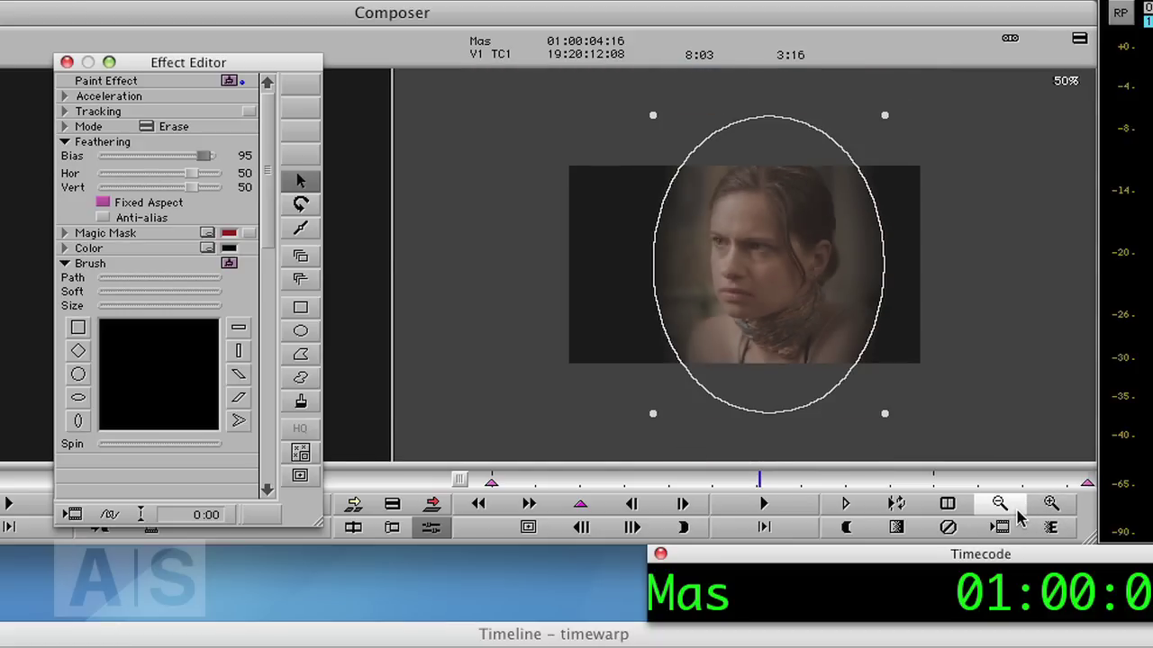
{"action": "left_click", "coordinate": [1051, 505]}
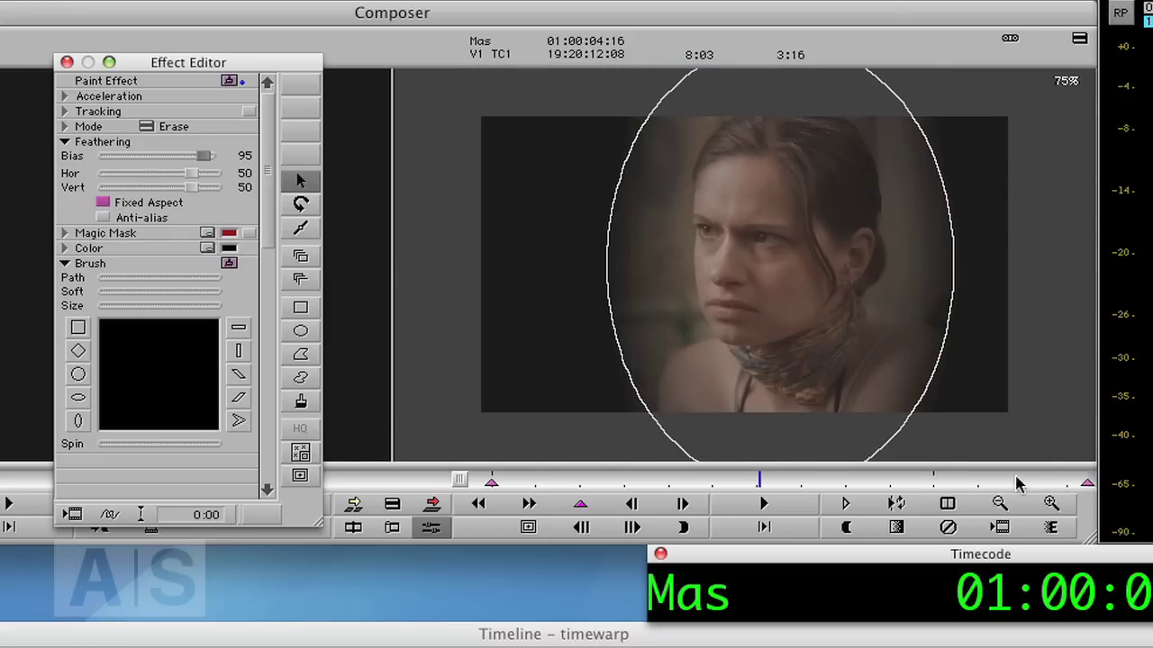
{"action": "left_click", "coordinate": [1002, 506]}
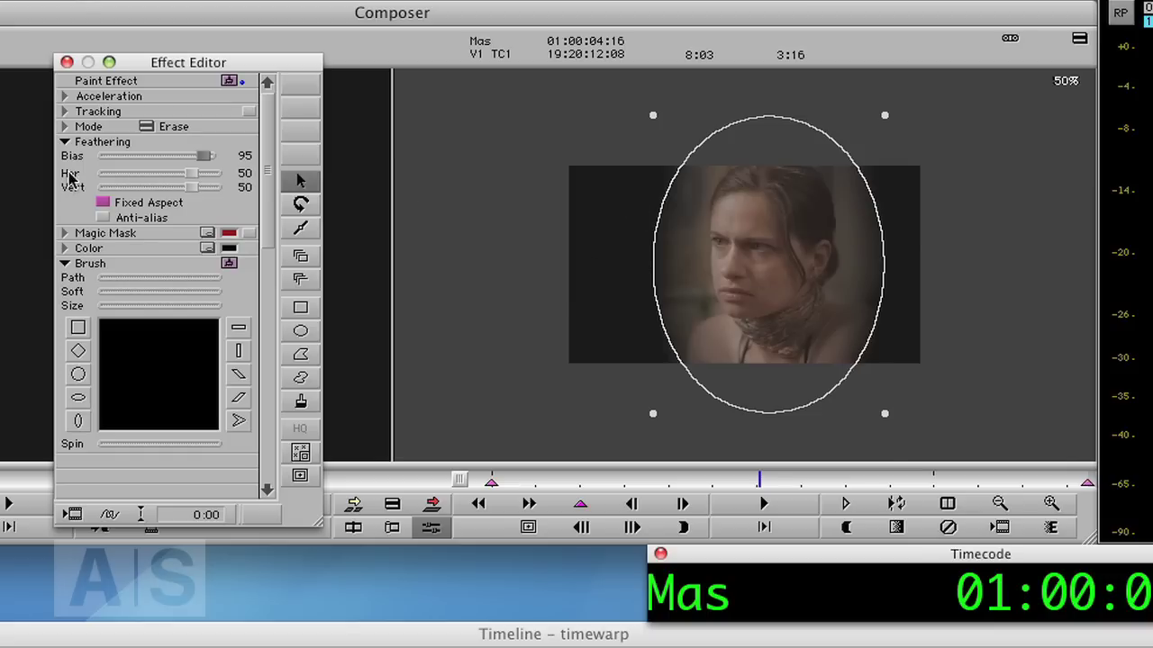
{"action": "left_click_drag", "start_coordinate": [206, 161], "coordinate": [159, 162]}
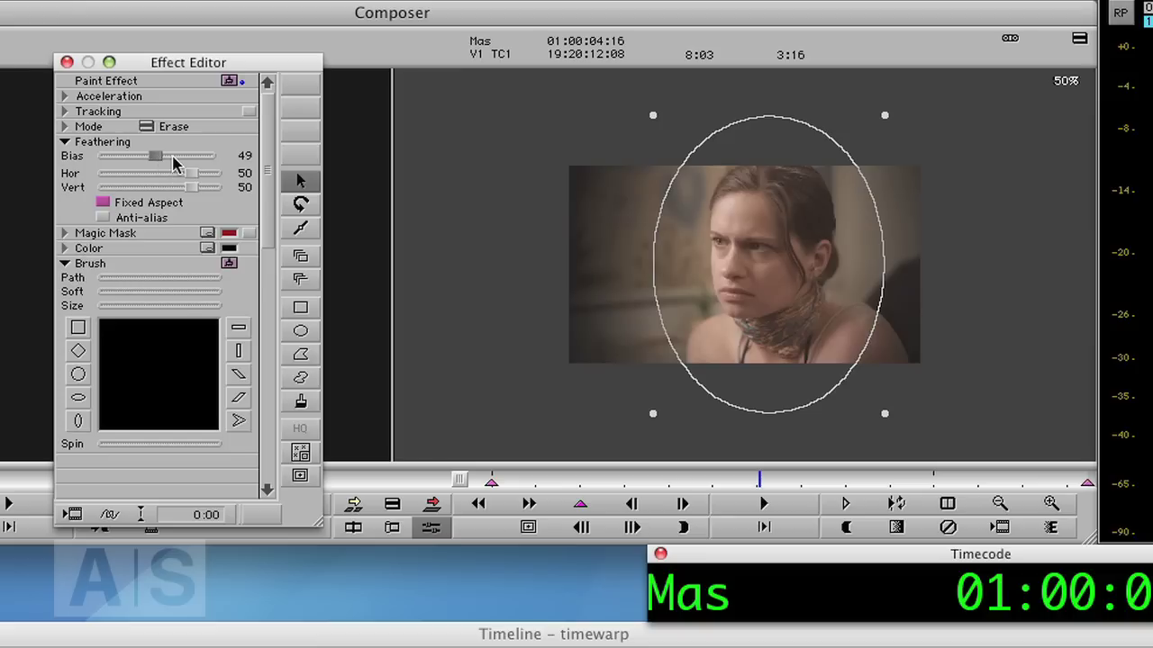
{"action": "left_click", "coordinate": [587, 511]}
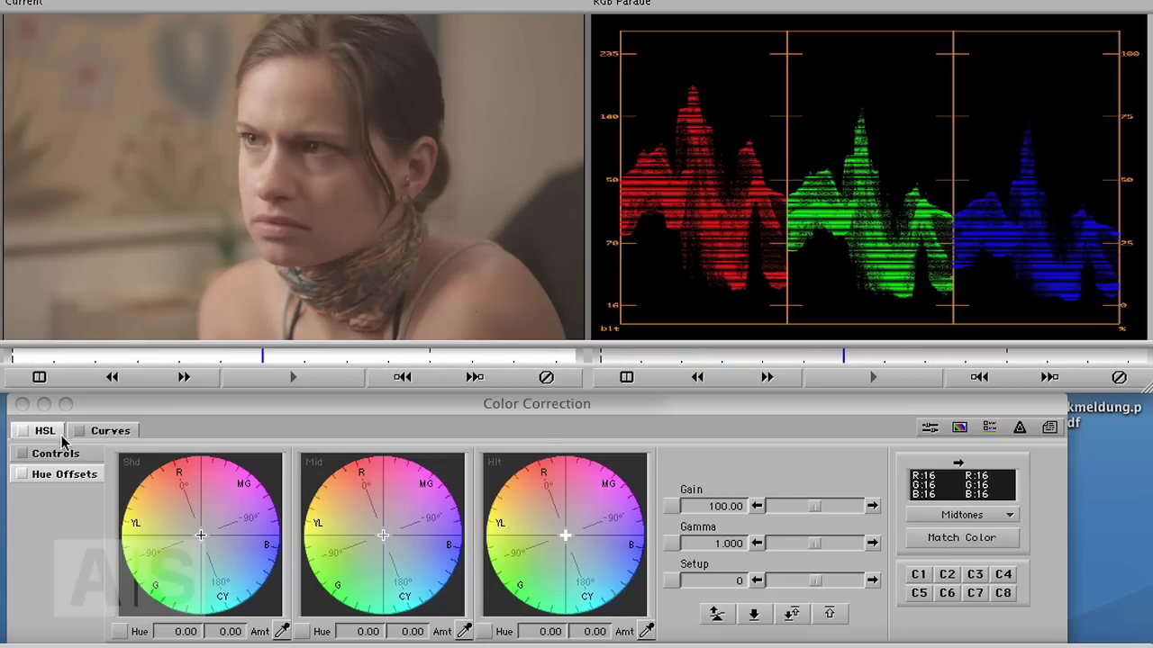
Show the RGB and Master curves, try Auto Contrast, and switch the scope to Y Waveform.
{"action": "left_click", "coordinate": [106, 432]}
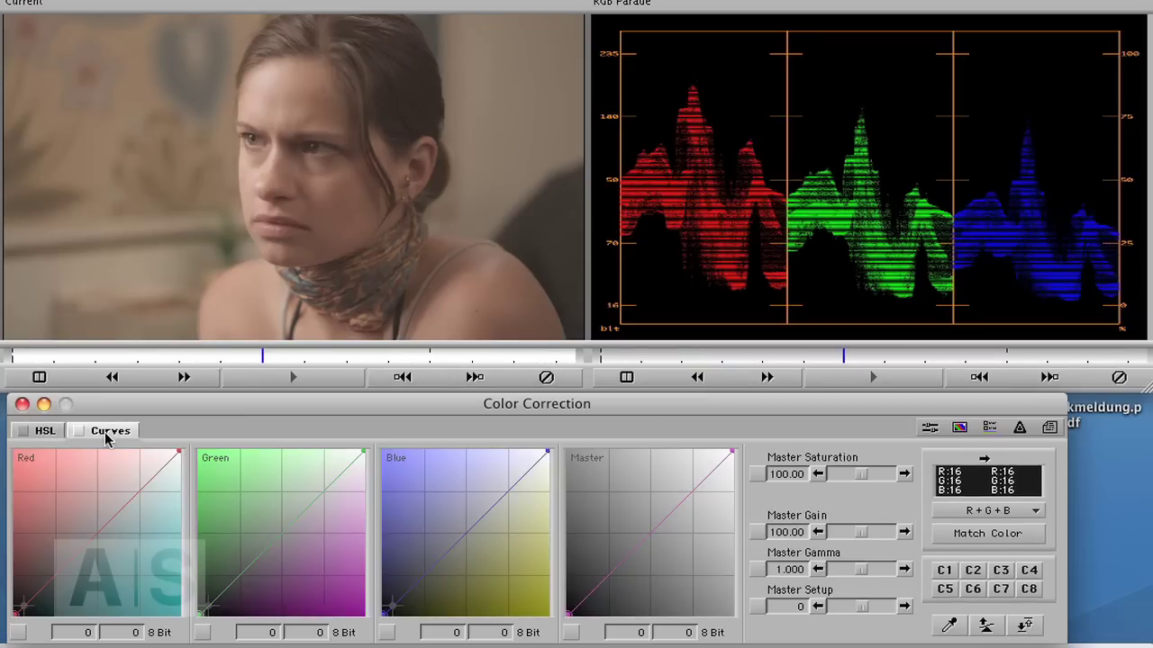
{"action": "left_click", "coordinate": [1031, 632]}
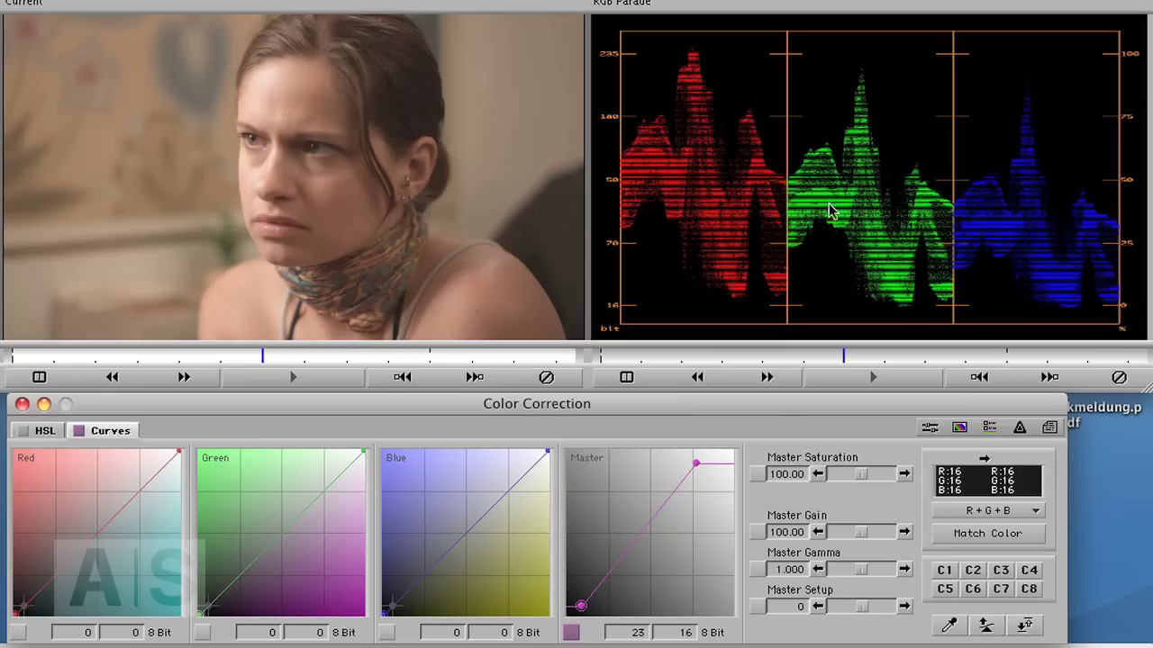
{"action": "left_click", "coordinate": [627, 7]}
{"action": "left_click", "coordinate": [627, 7]}
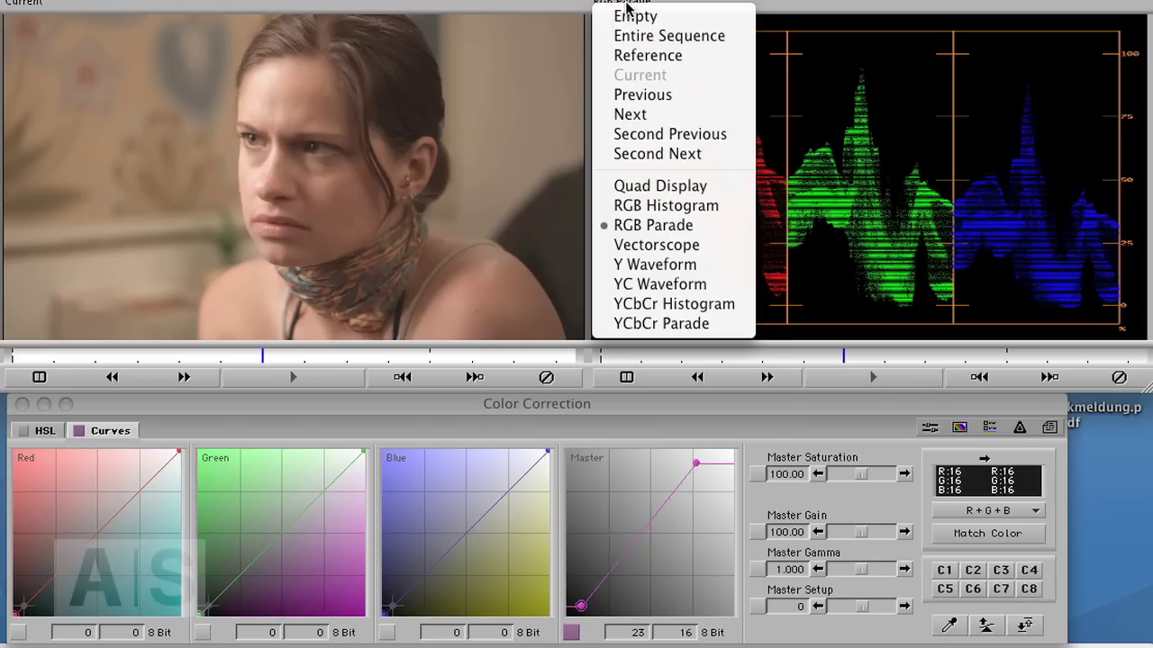
{"action": "left_click", "coordinate": [654, 265]}
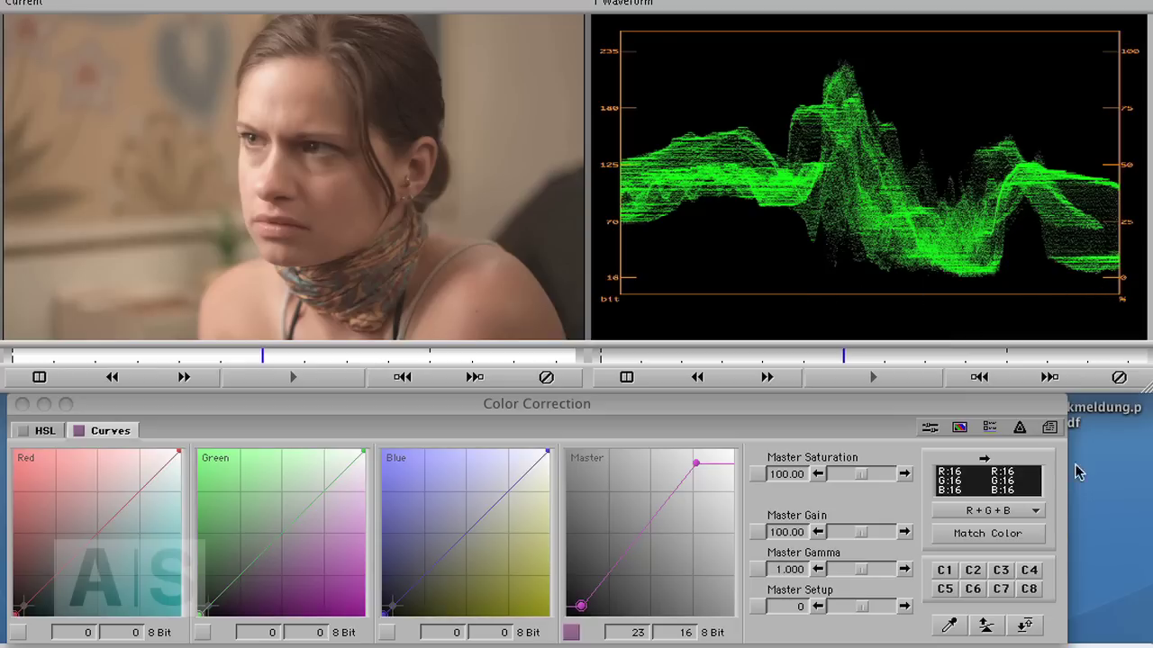
Reset the master curve, try Auto Balance, and switch the scope back to RGB Parade.
{"action": "left_click", "coordinate": [1025, 628]}
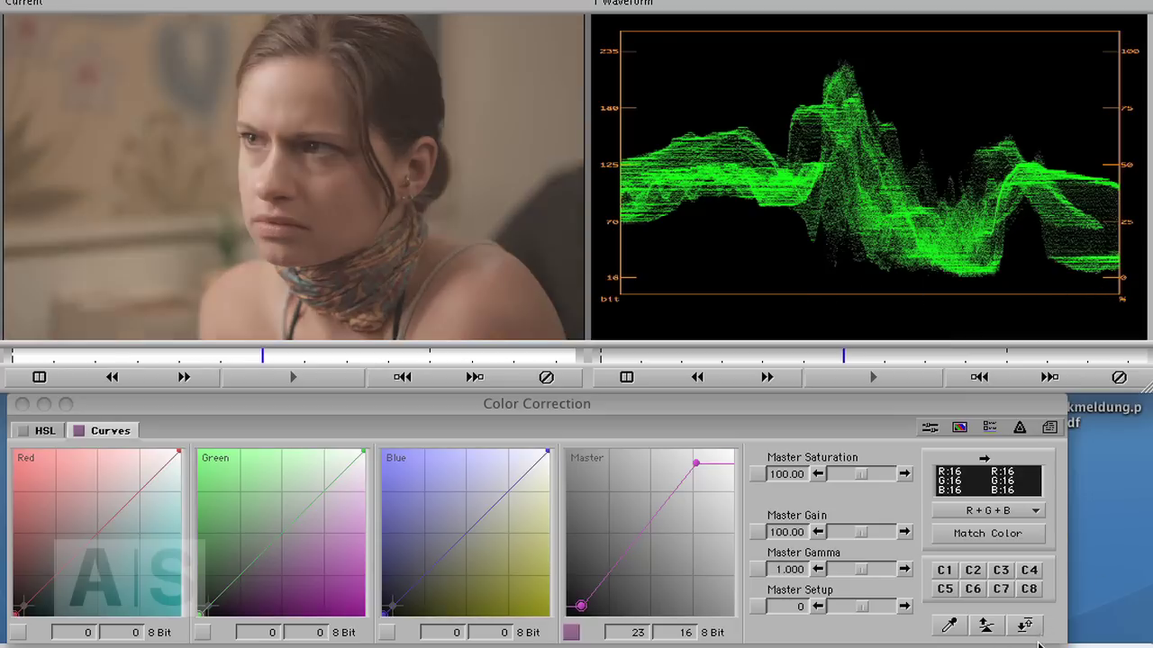
{"action": "left_click", "coordinate": [986, 630]}
{"action": "left_click", "coordinate": [986, 630]}
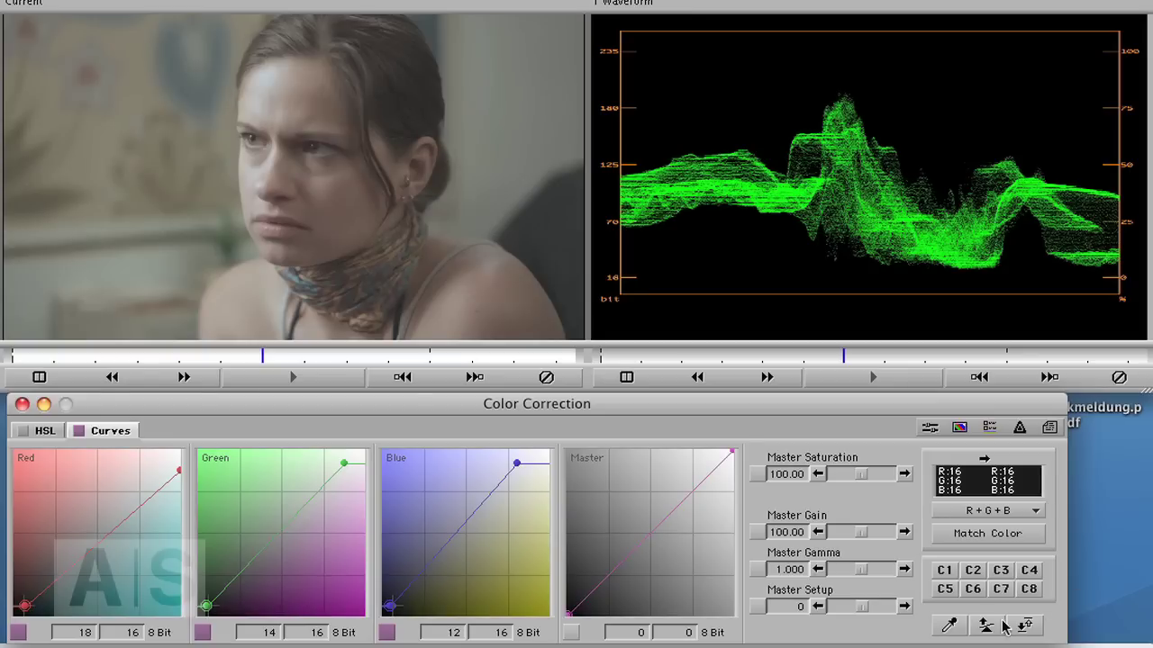
{"action": "left_click", "coordinate": [628, 7]}
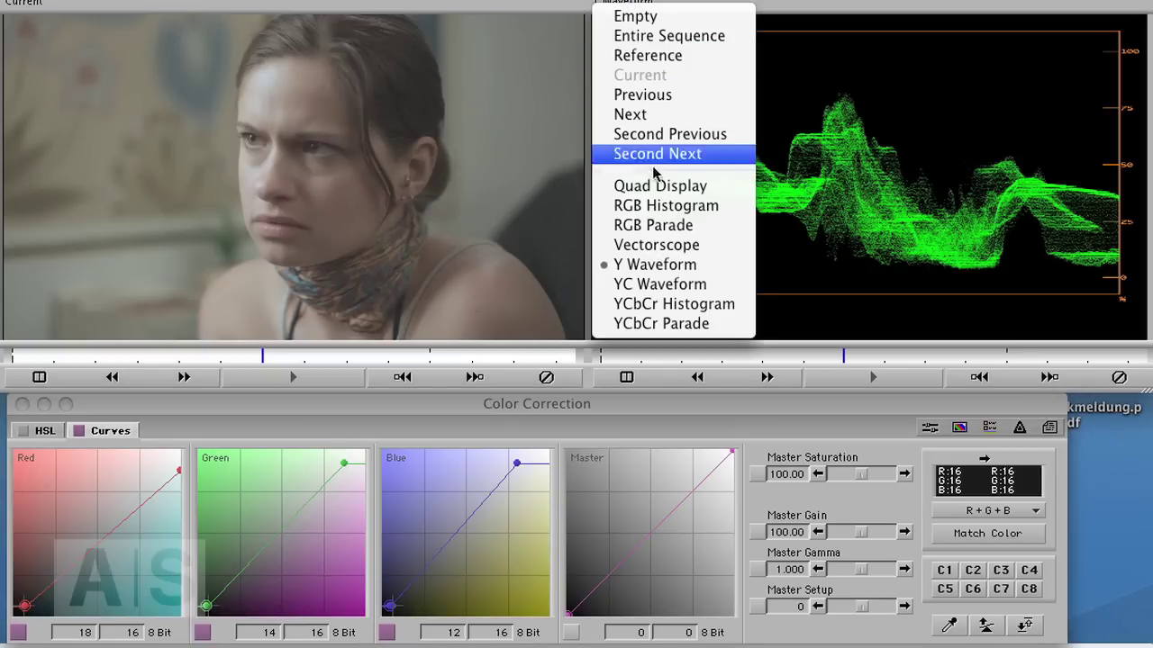
{"action": "left_click", "coordinate": [660, 226]}
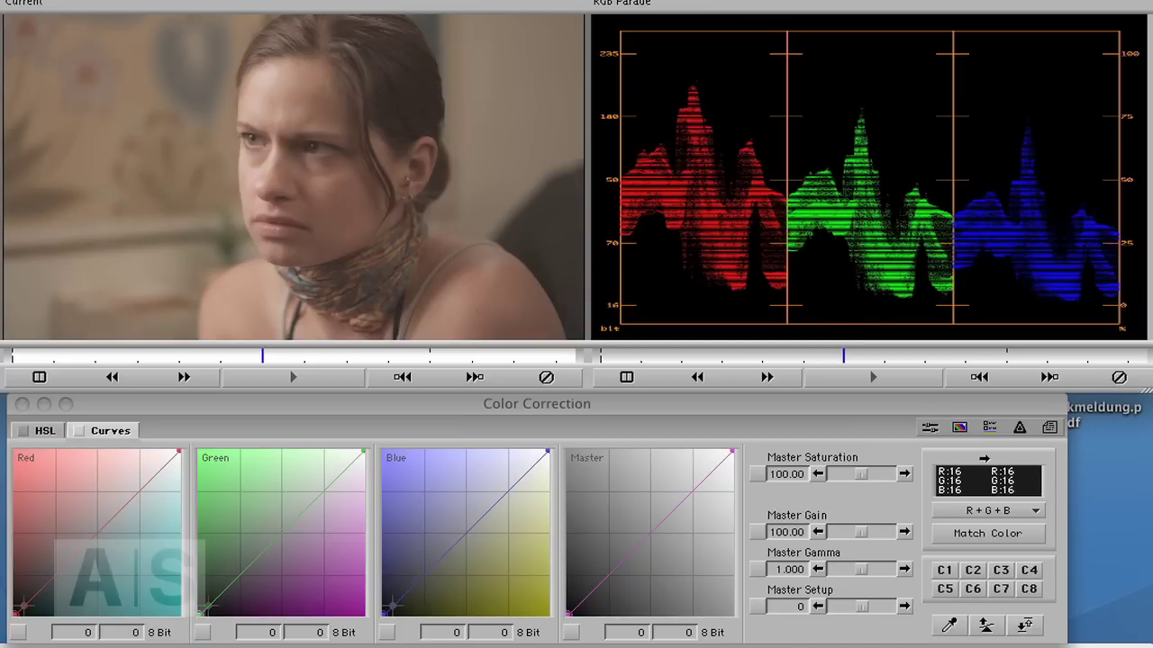
Try an eyedropper curve balance on the image, undo it, and return to the HSL wheels.
{"action": "left_click", "coordinate": [946, 630]}
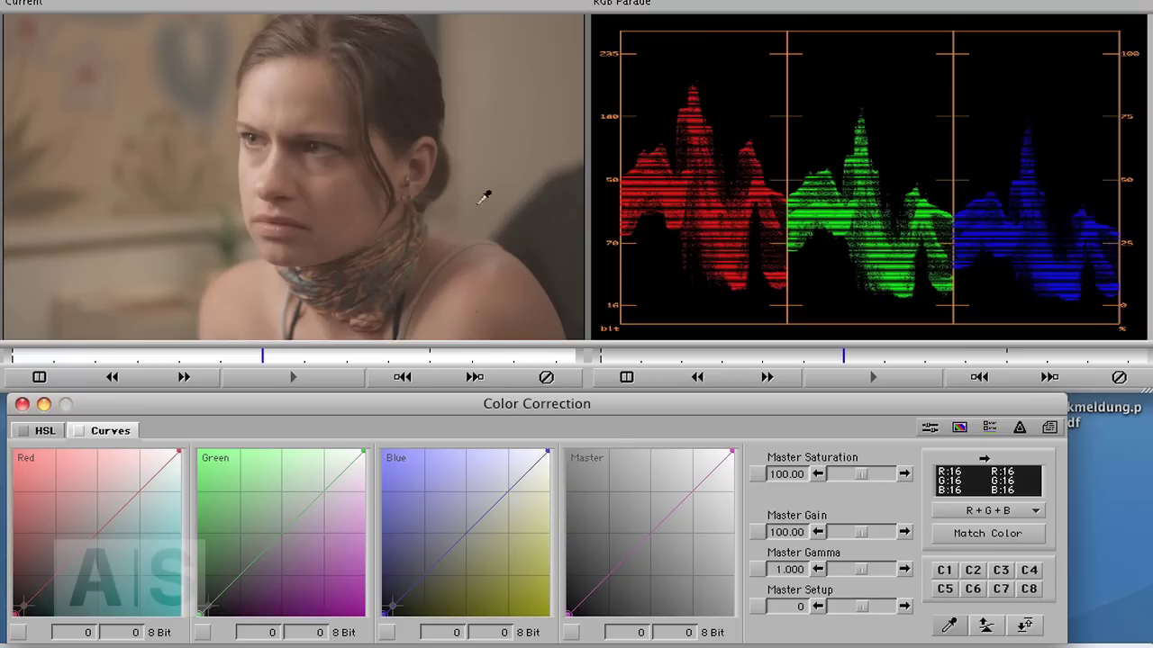
{"action": "left_click", "coordinate": [103, 265]}
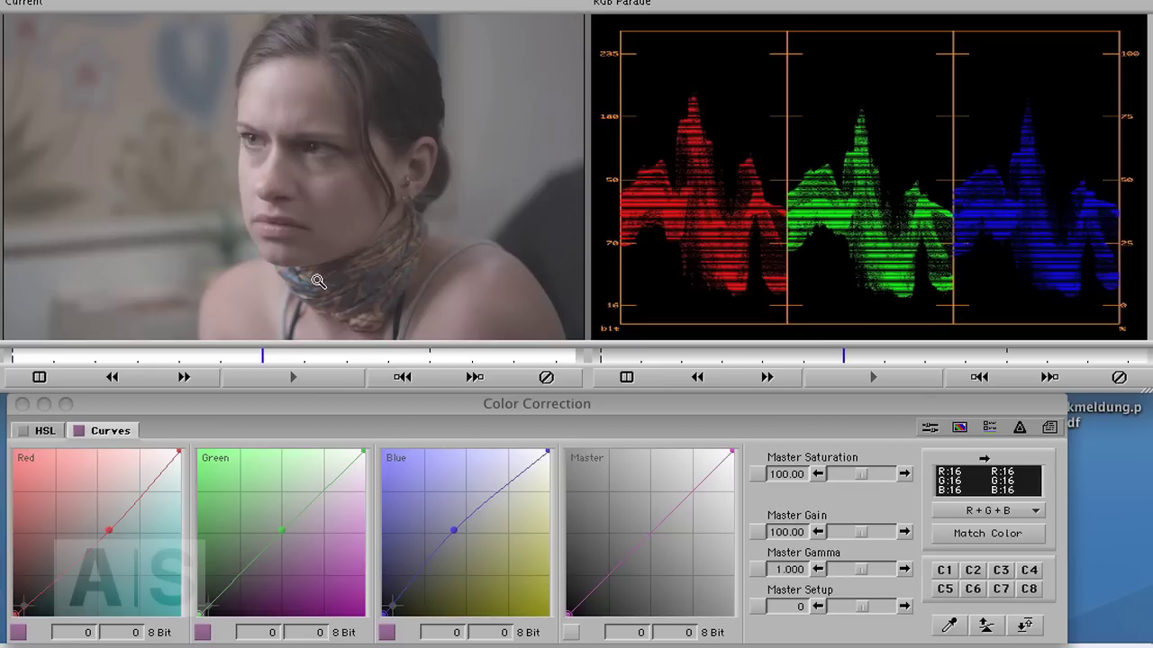
{"action": "key", "text": "super+z"}
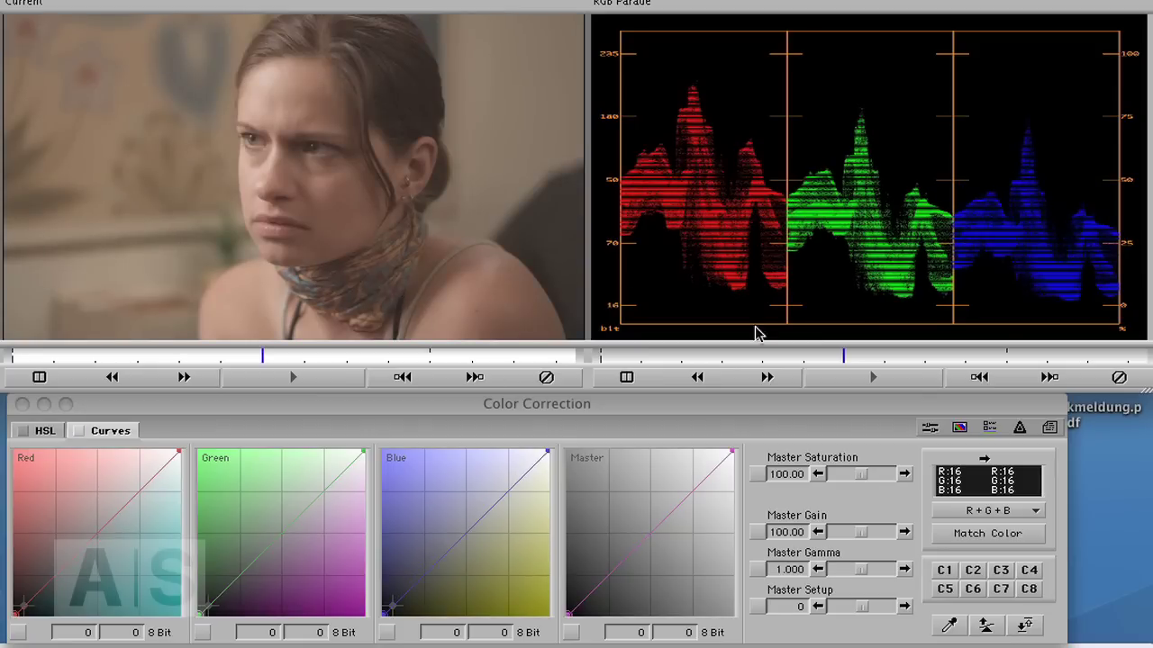
{"action": "left_click", "coordinate": [45, 432]}
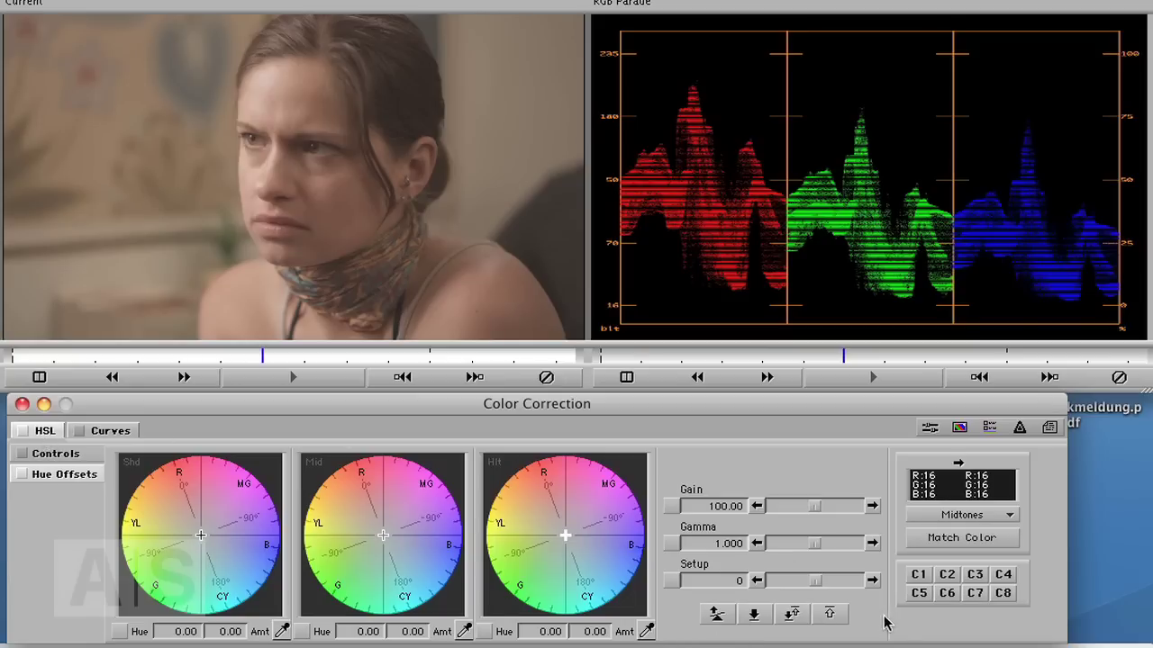
Test Auto Balance, Auto White and Auto Contrast on the HSL controls, undoing each.
{"action": "left_click", "coordinate": [715, 616]}
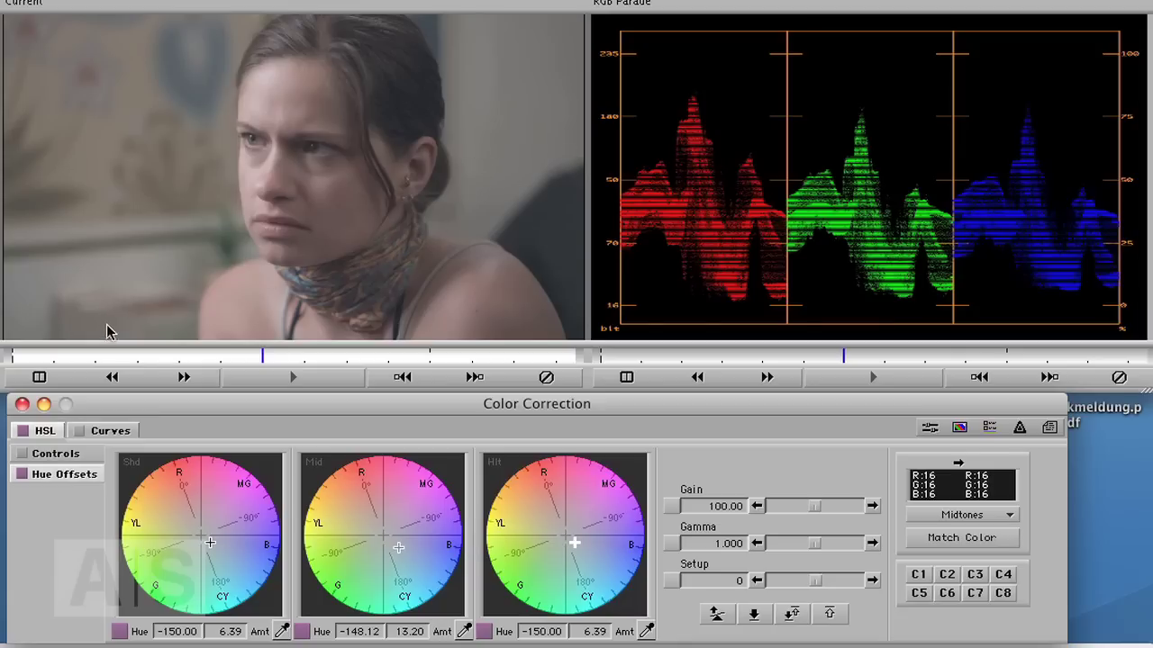
{"action": "left_click", "coordinate": [719, 617]}
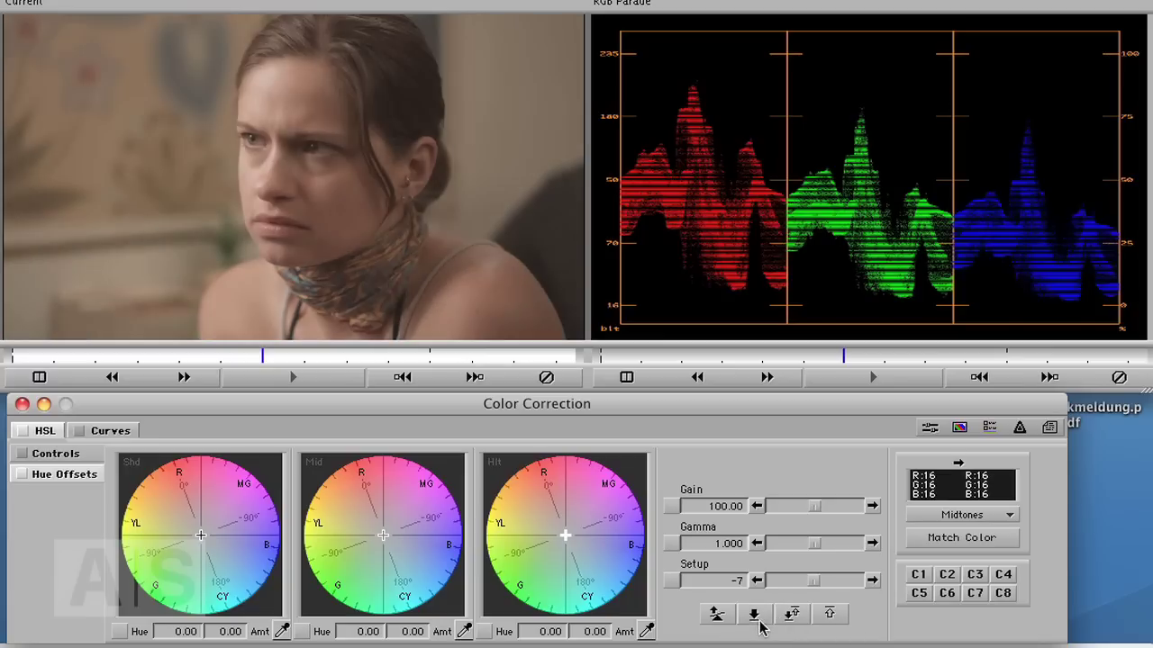
{"action": "left_click", "coordinate": [832, 616]}
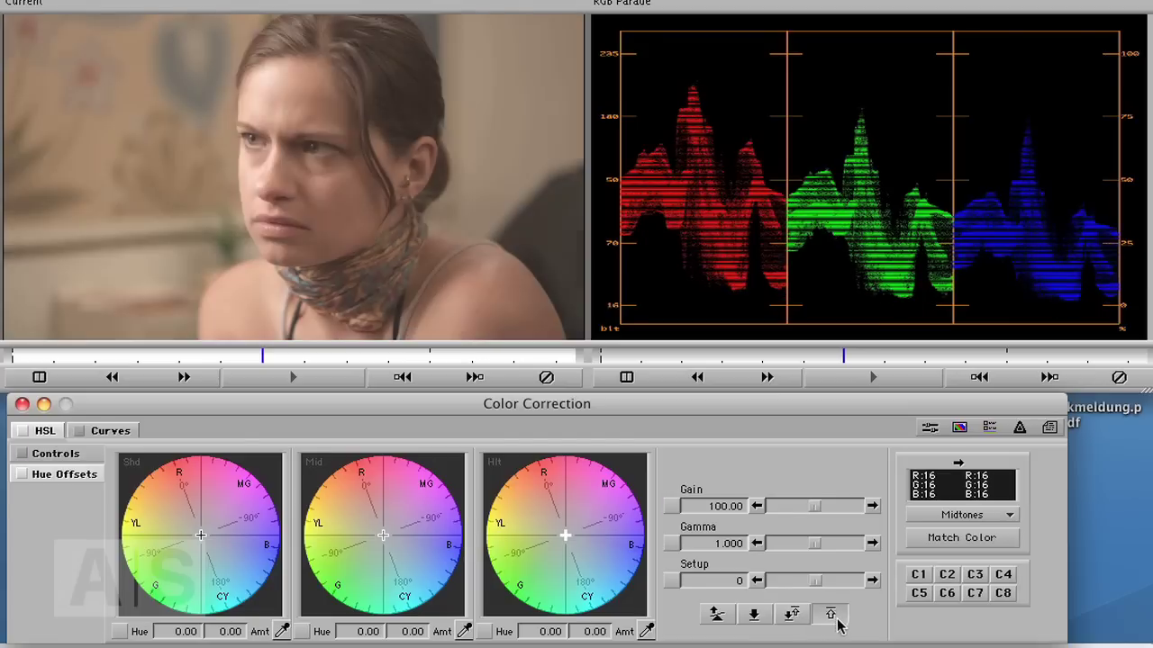
{"action": "key", "text": "ctrl+z"}
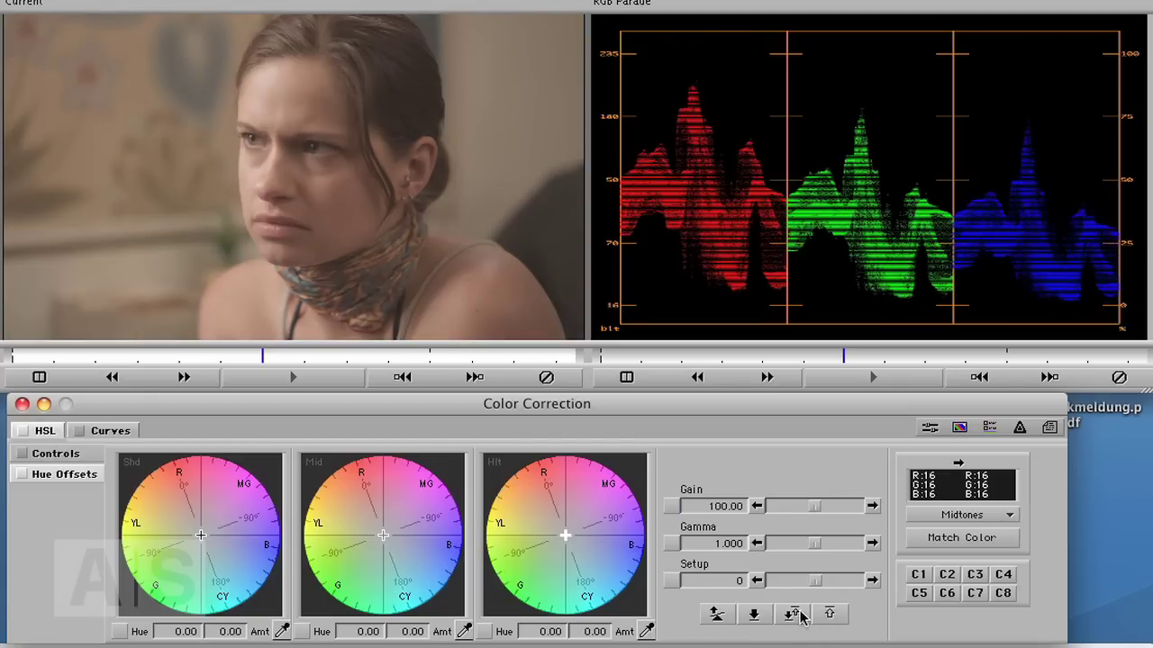
{"action": "left_click", "coordinate": [791, 616]}
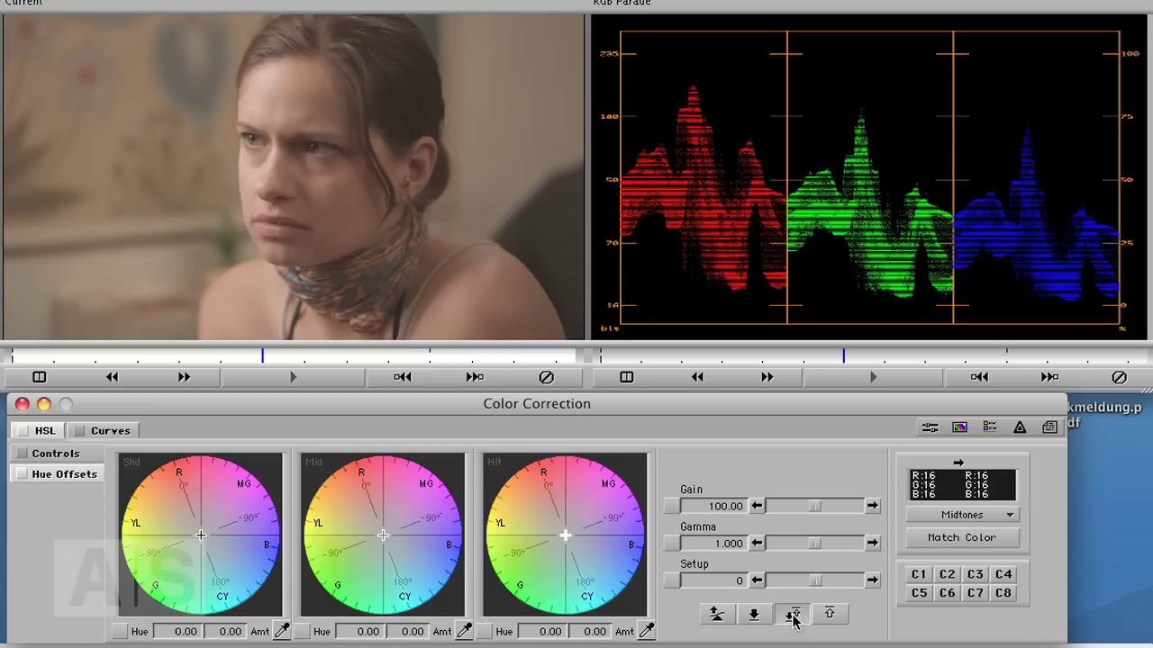
{"action": "key", "text": "ctrl+z"}
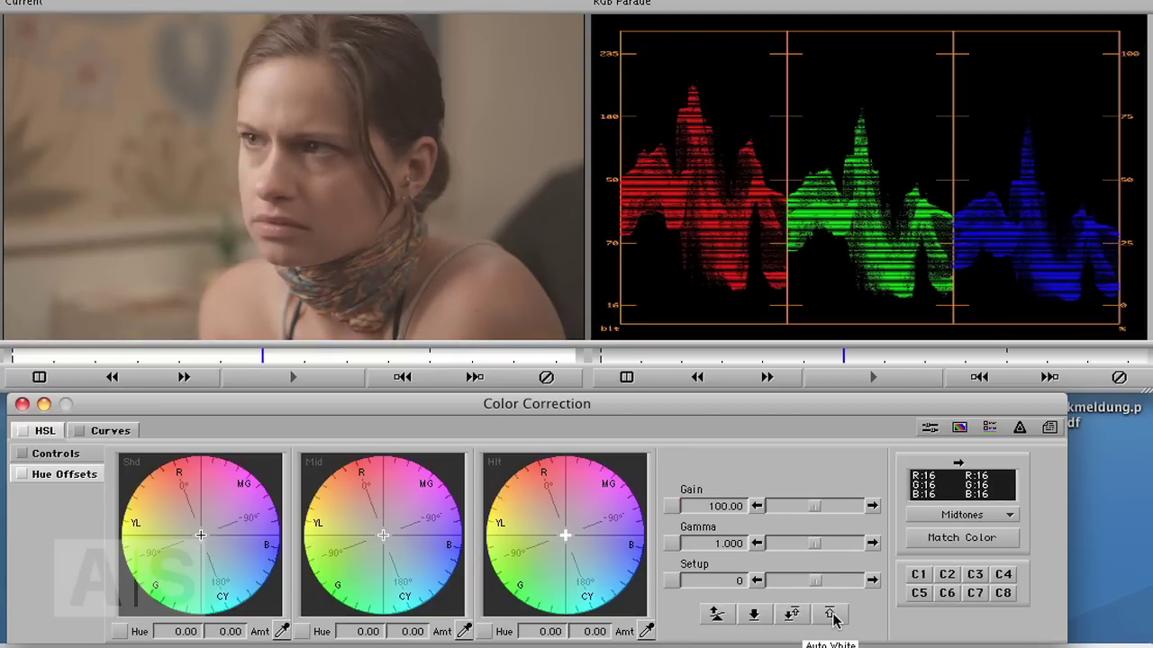
Apply Auto White and Auto Black, bringing Gain to 125.07 and Setup to -13.
{"action": "left_click", "coordinate": [830, 615]}
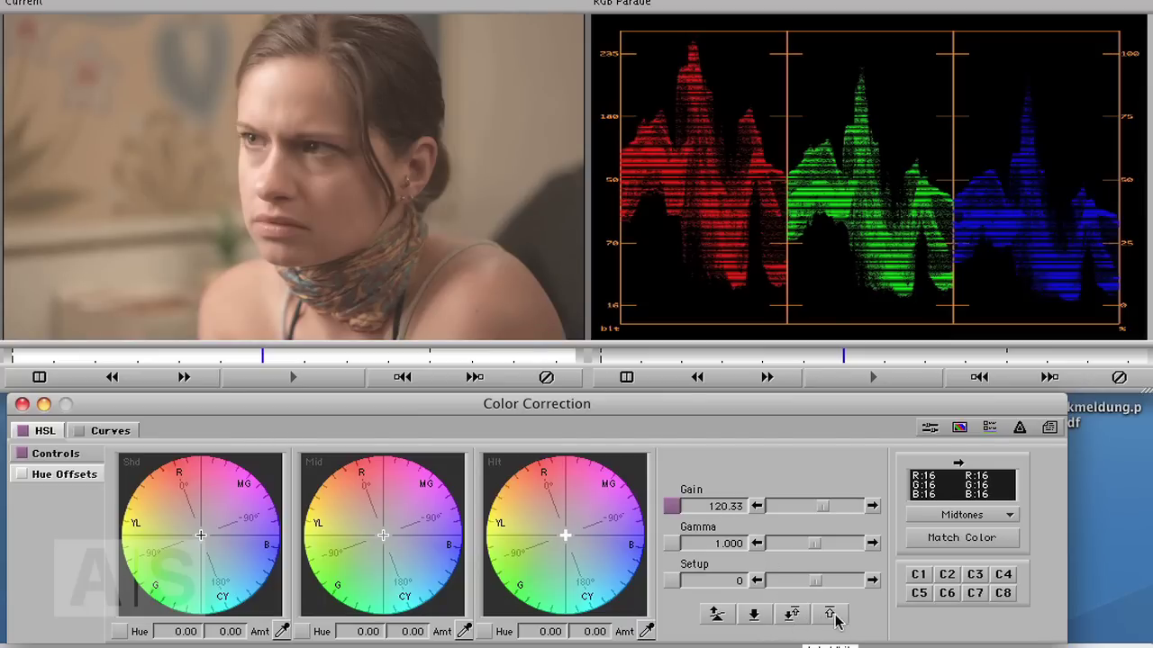
{"action": "left_click", "coordinate": [754, 616]}
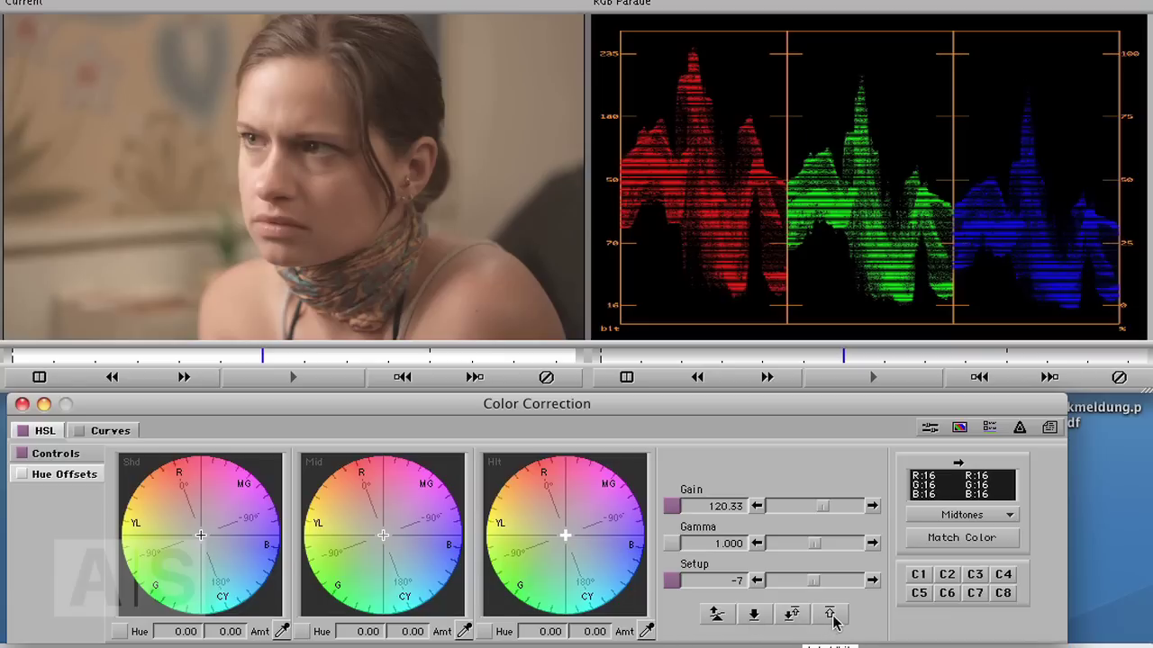
{"action": "left_click", "coordinate": [761, 612]}
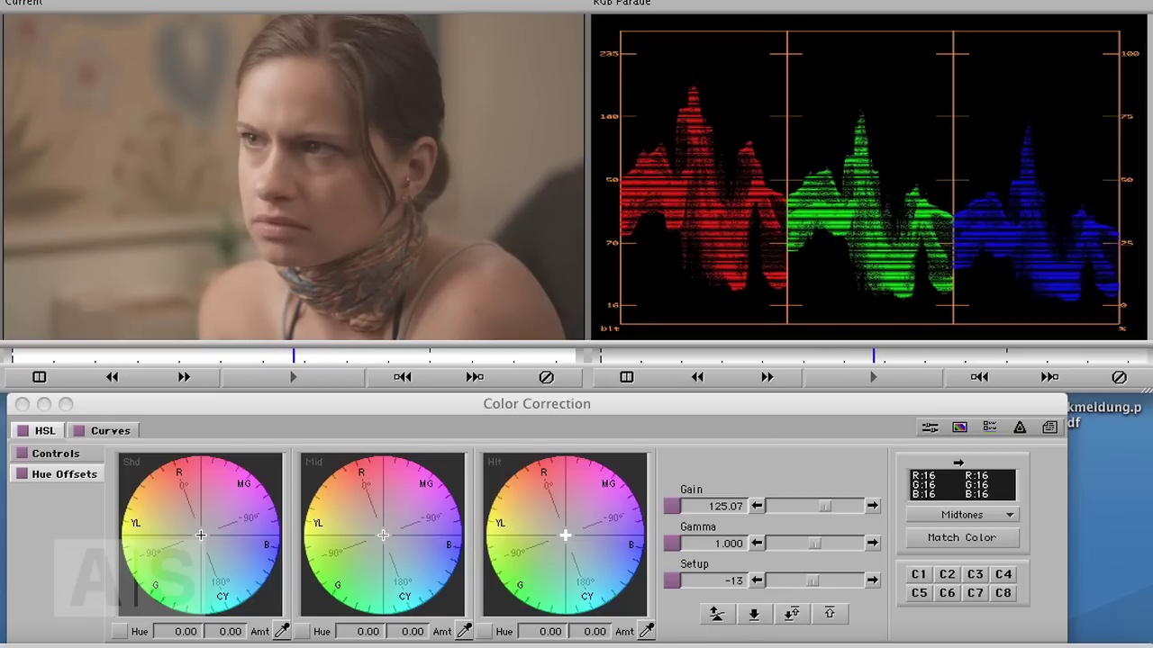
Save the woman clip's current grade into the C1 bucket as Correction 1.
{"action": "left_click", "coordinate": [920, 578]}
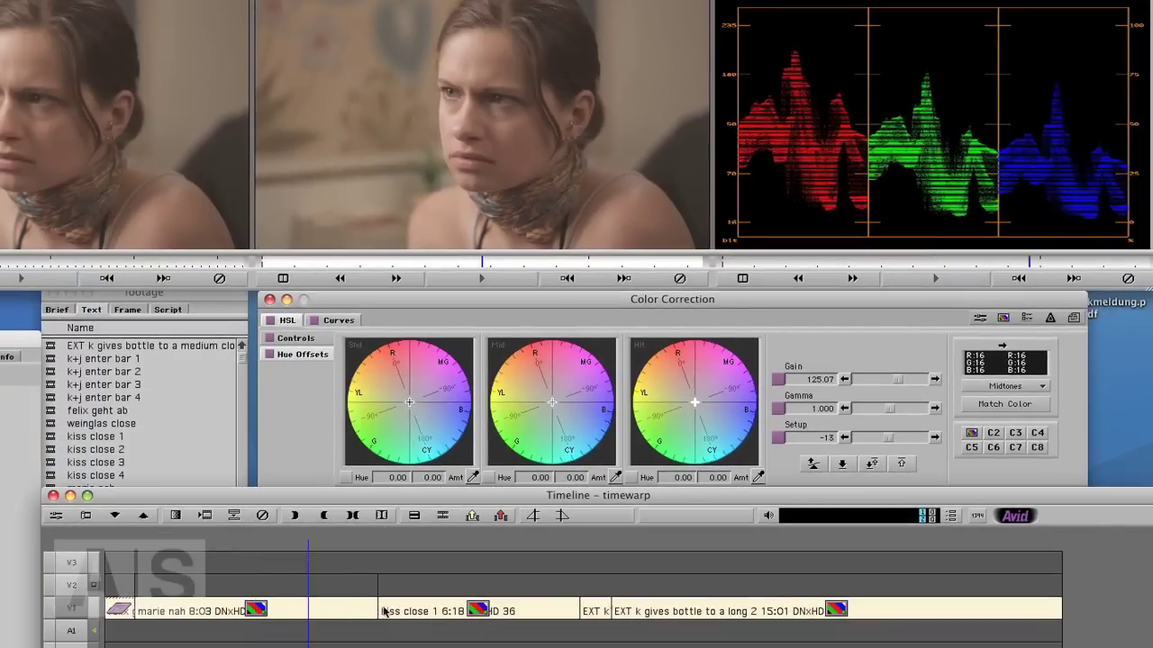
Apply the stored Correction 1 (Gain 125.07, Setup -13) to the graffiti-wall shot.
{"action": "left_click", "coordinate": [431, 647]}
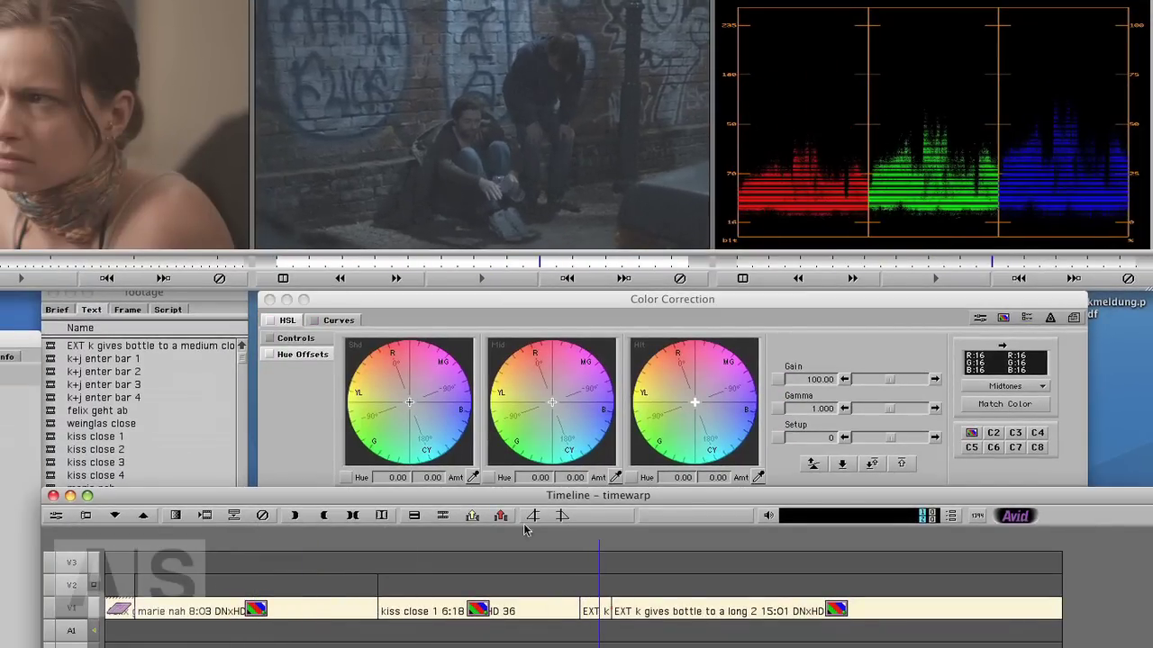
{"action": "left_click", "coordinate": [970, 437]}
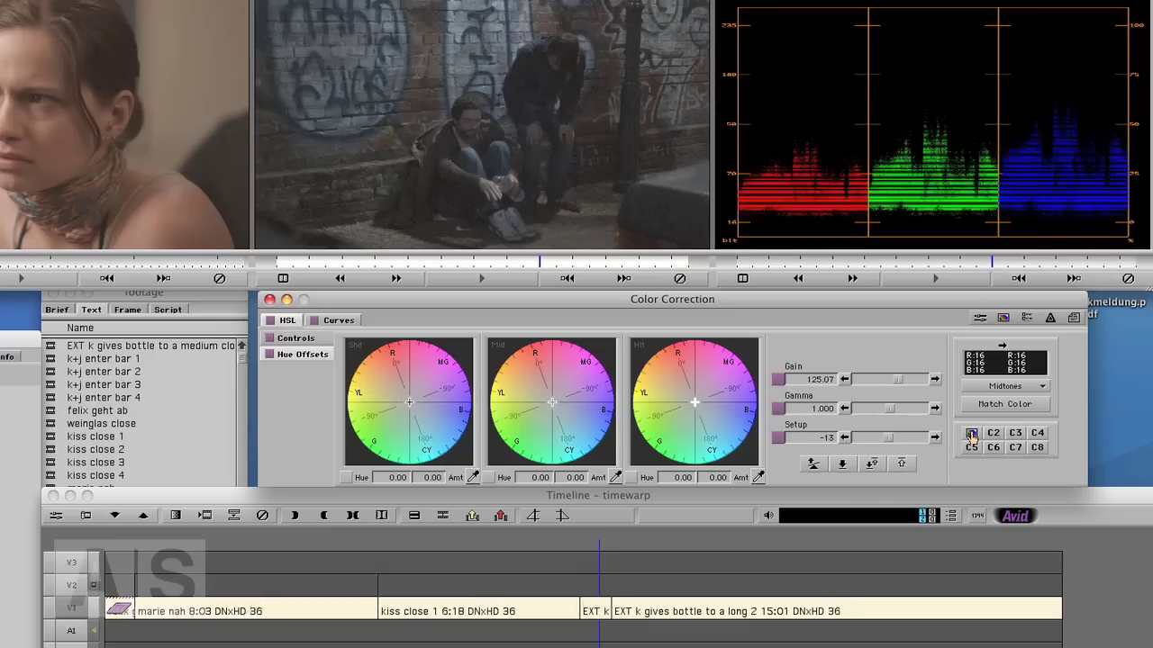
{"action": "left_click", "coordinate": [627, 624]}
{"action": "key", "text": "j"}
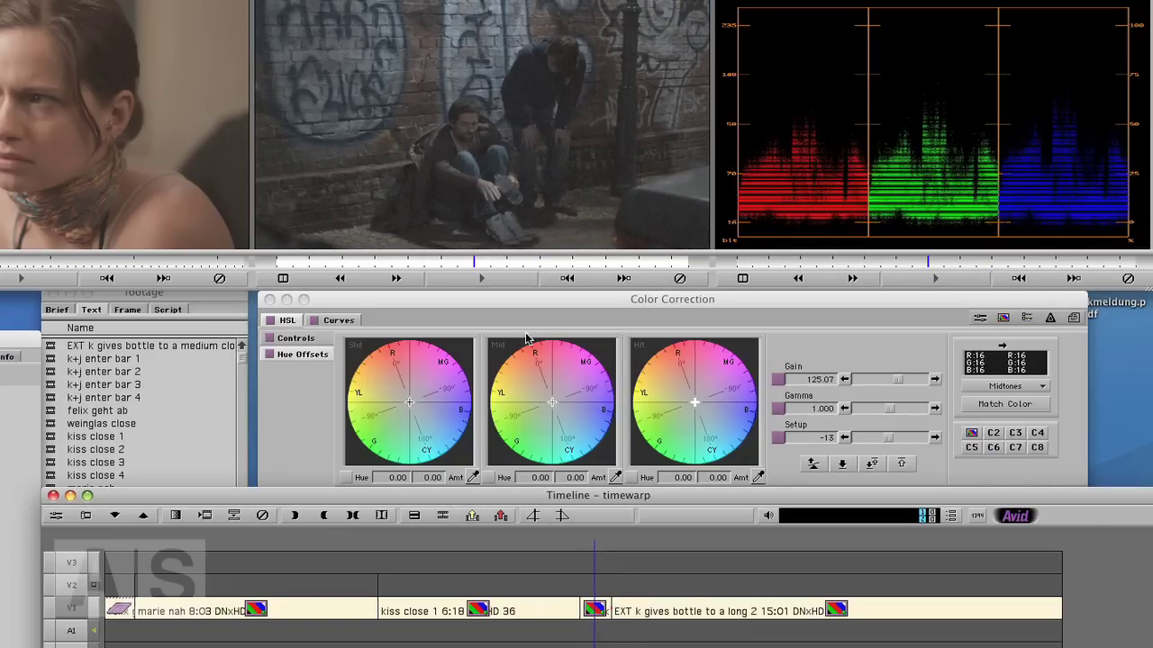
Review the corrected shot's curves and colour wheel settings at an earlier frame.
{"action": "left_click", "coordinate": [339, 320]}
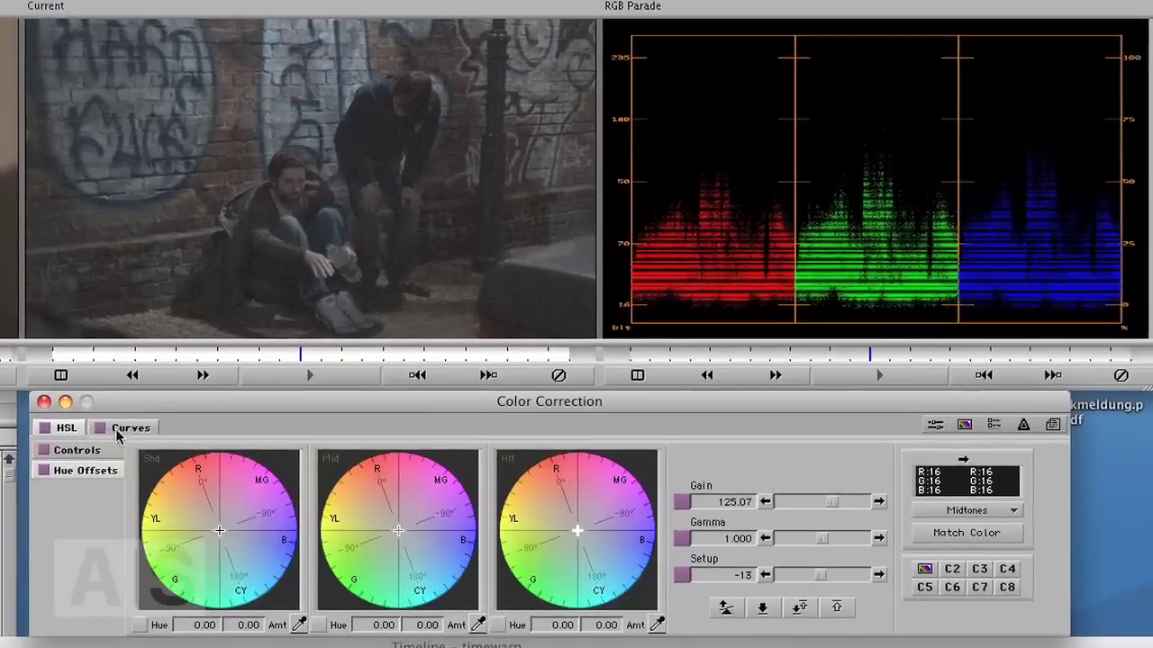
{"action": "left_click", "coordinate": [339, 320]}
{"action": "left_click", "coordinate": [57, 442]}
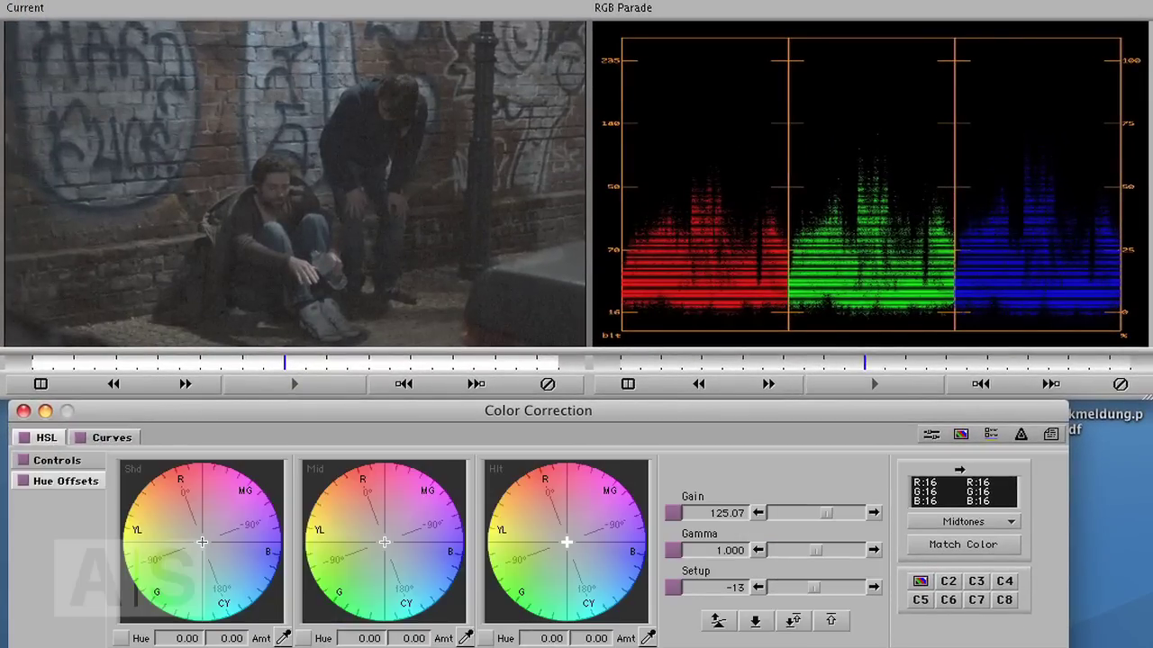
{"action": "key", "text": "j"}
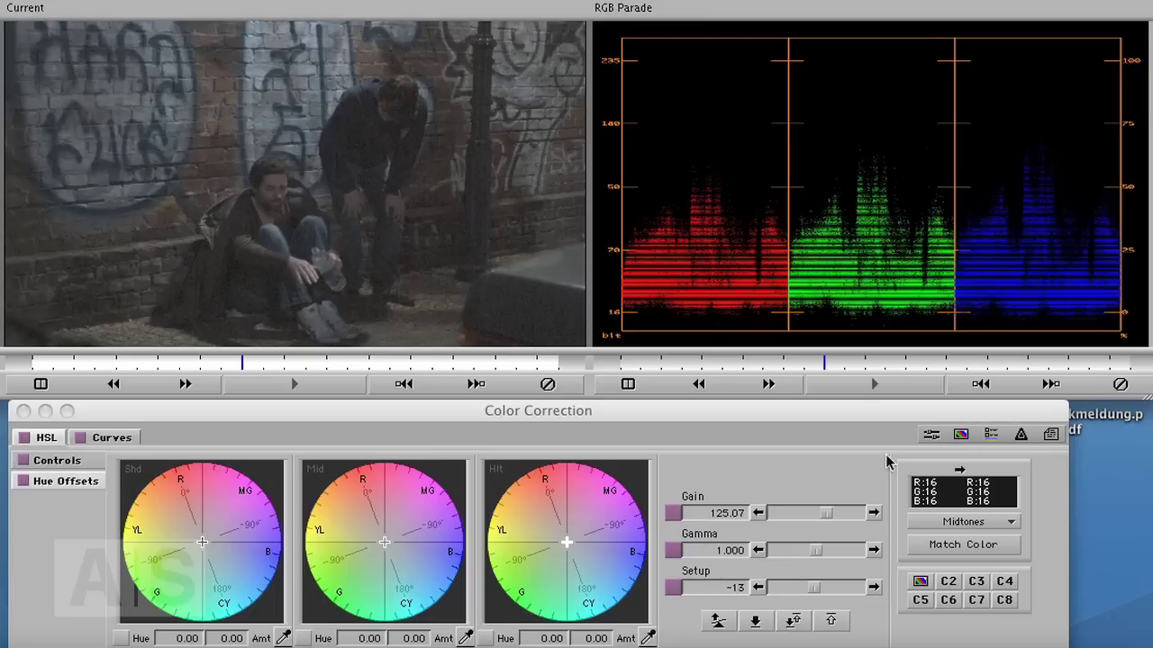
Save the correction to the footage bin as 'bar warm tones' and apply it to the timeline segment.
{"action": "left_click", "coordinate": [961, 437]}
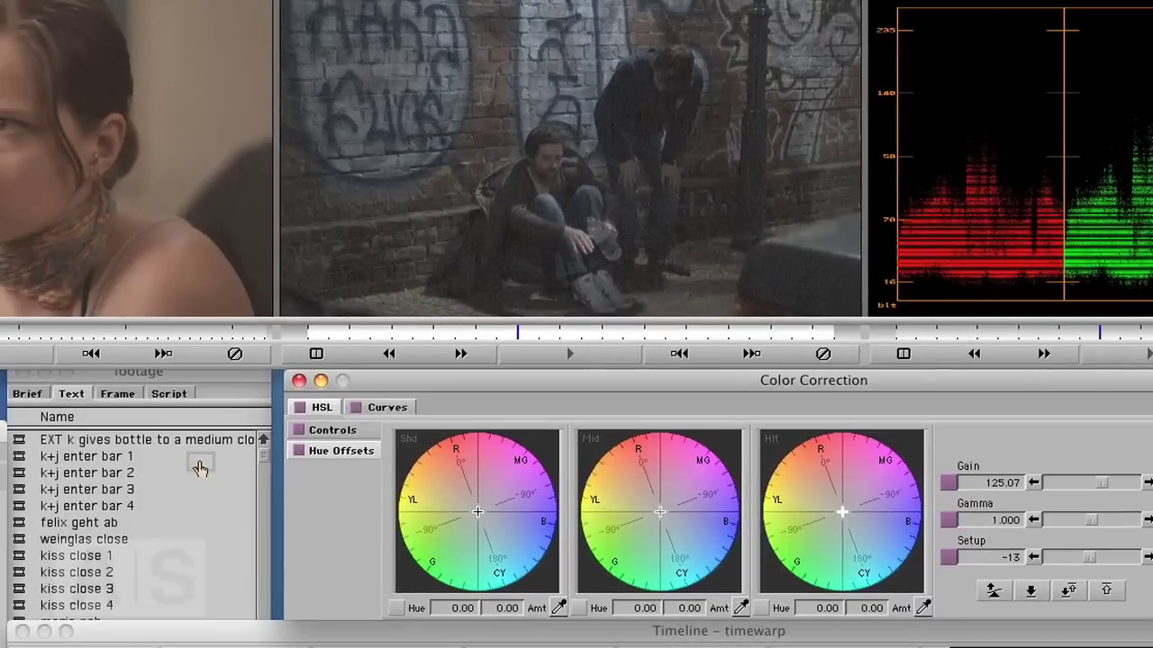
{"action": "left_click_drag", "start_coordinate": [200, 467], "coordinate": [134, 455]}
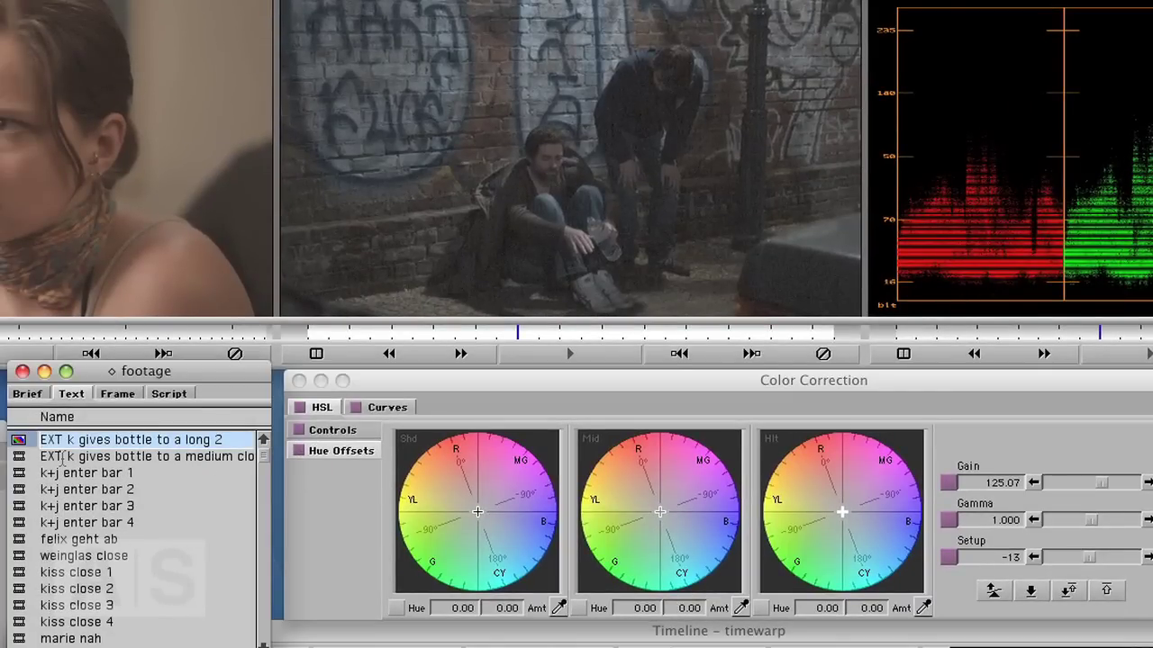
{"action": "type", "text": "bar warm tones"}
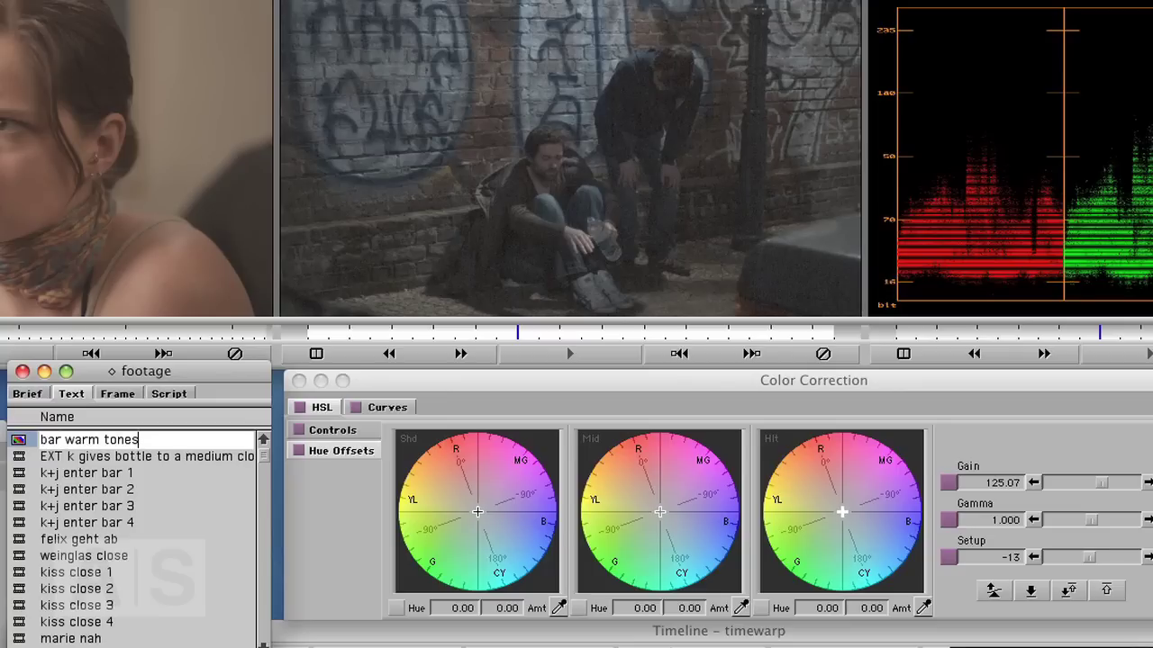
{"action": "key", "text": "Return"}
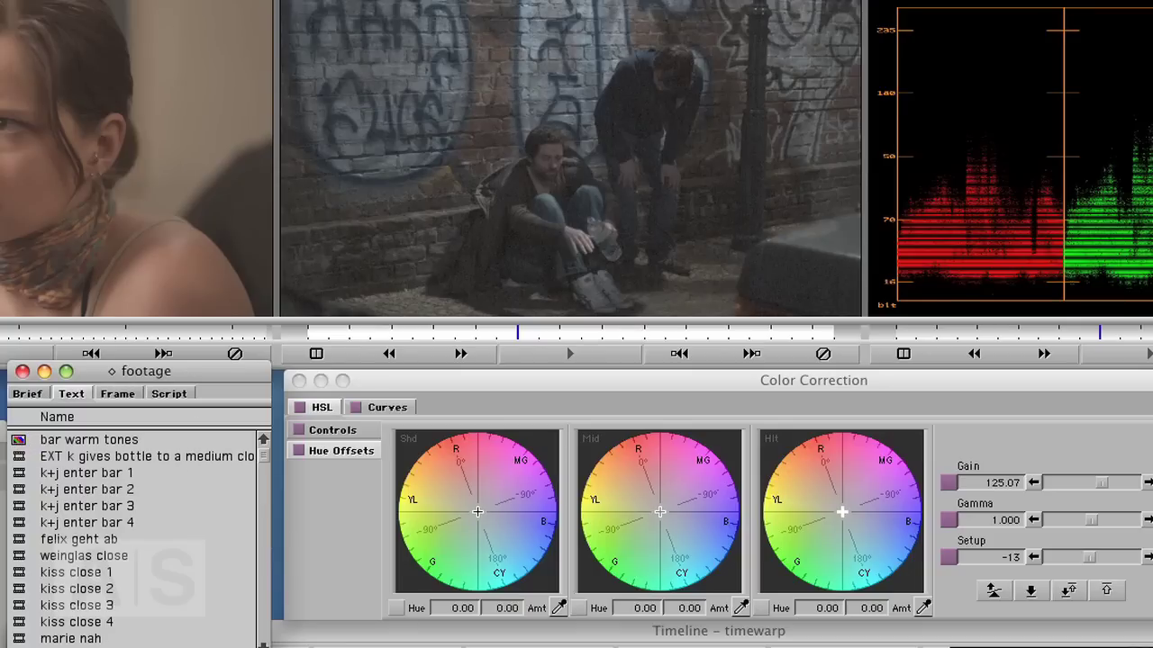
{"action": "left_click", "coordinate": [18, 441]}
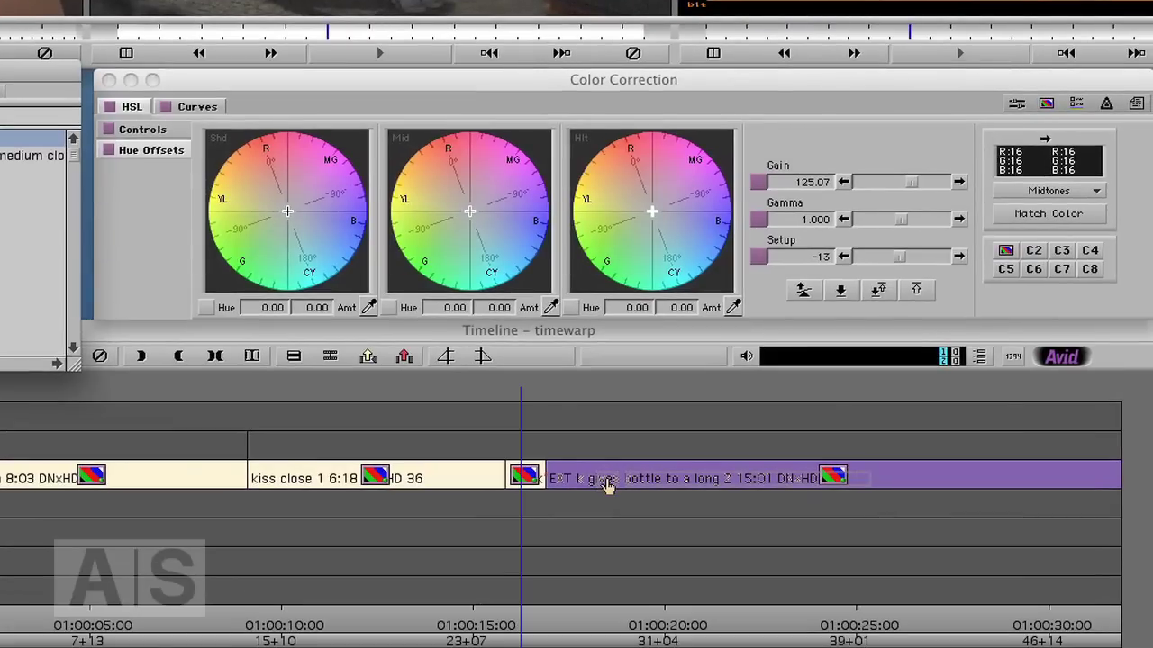
{"action": "left_click_drag", "start_coordinate": [607, 484], "coordinate": [607, 484]}
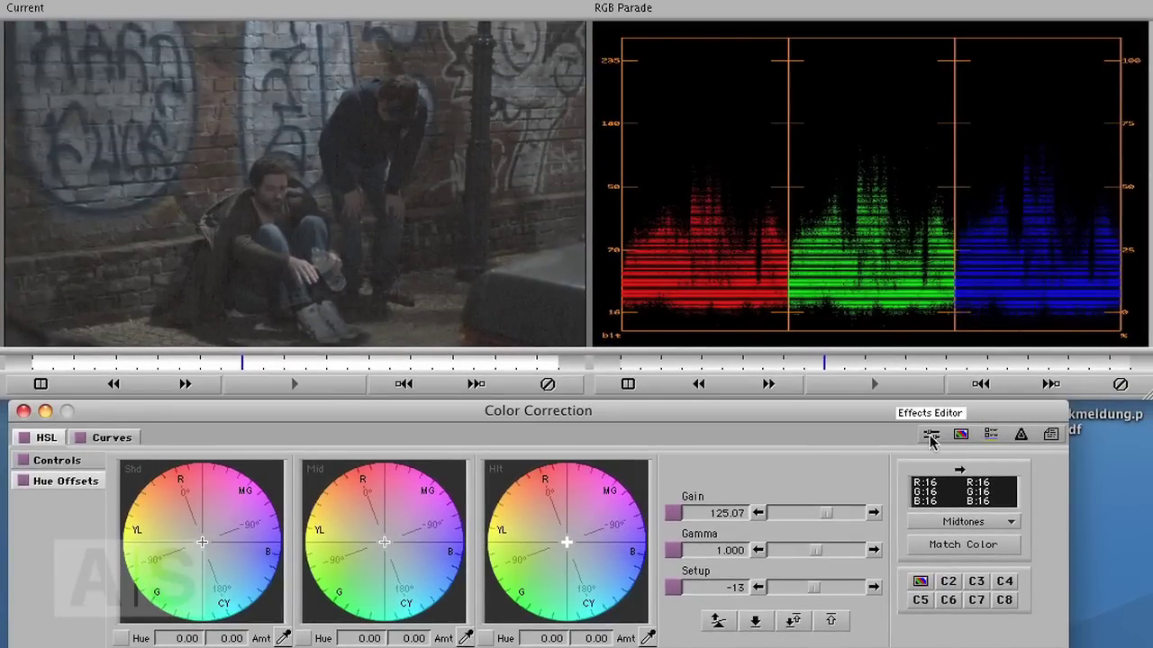
{"action": "left_click", "coordinate": [932, 435]}
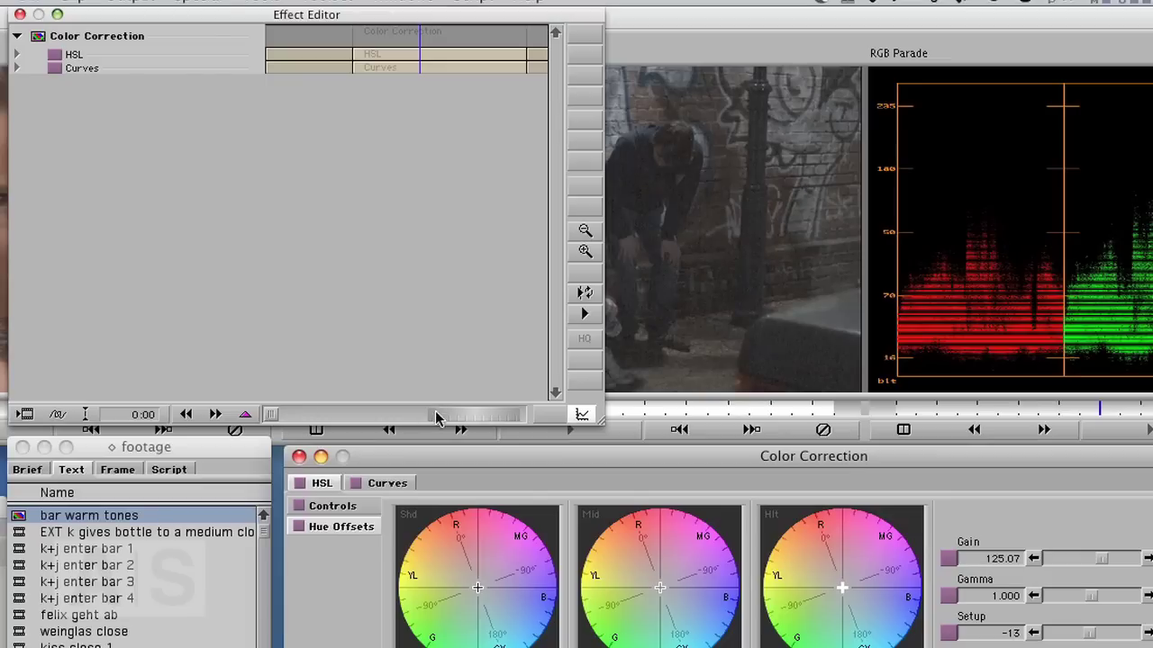
{"action": "left_click", "coordinate": [16, 69]}
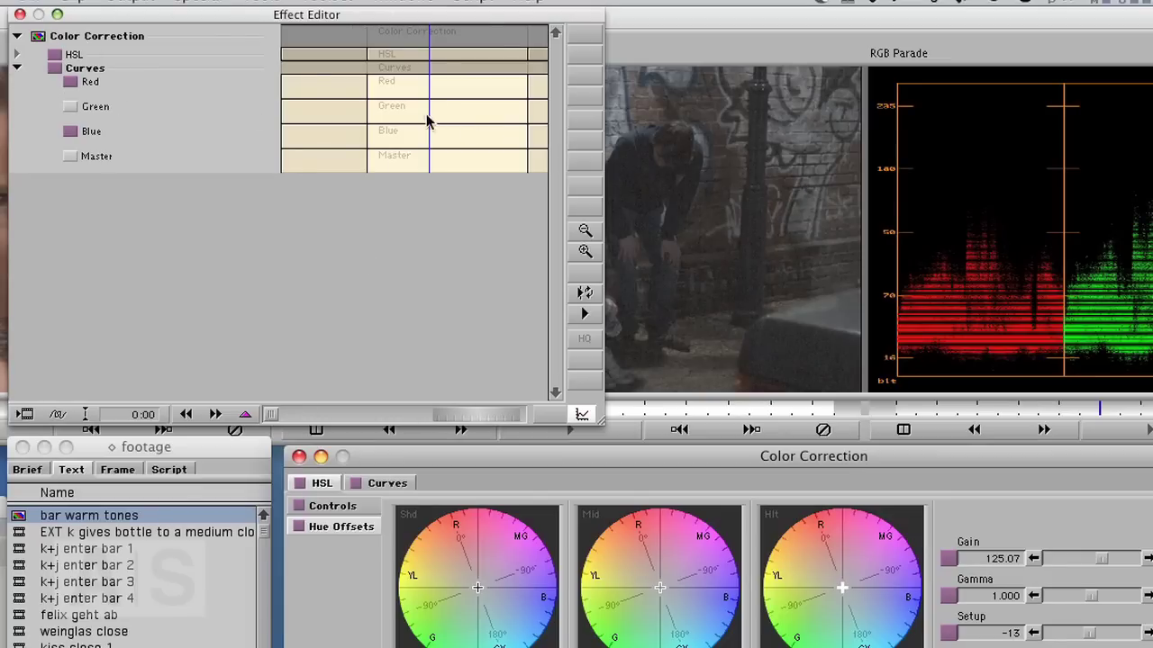
{"action": "left_click", "coordinate": [16, 55]}
{"action": "left_click", "coordinate": [17, 68]}
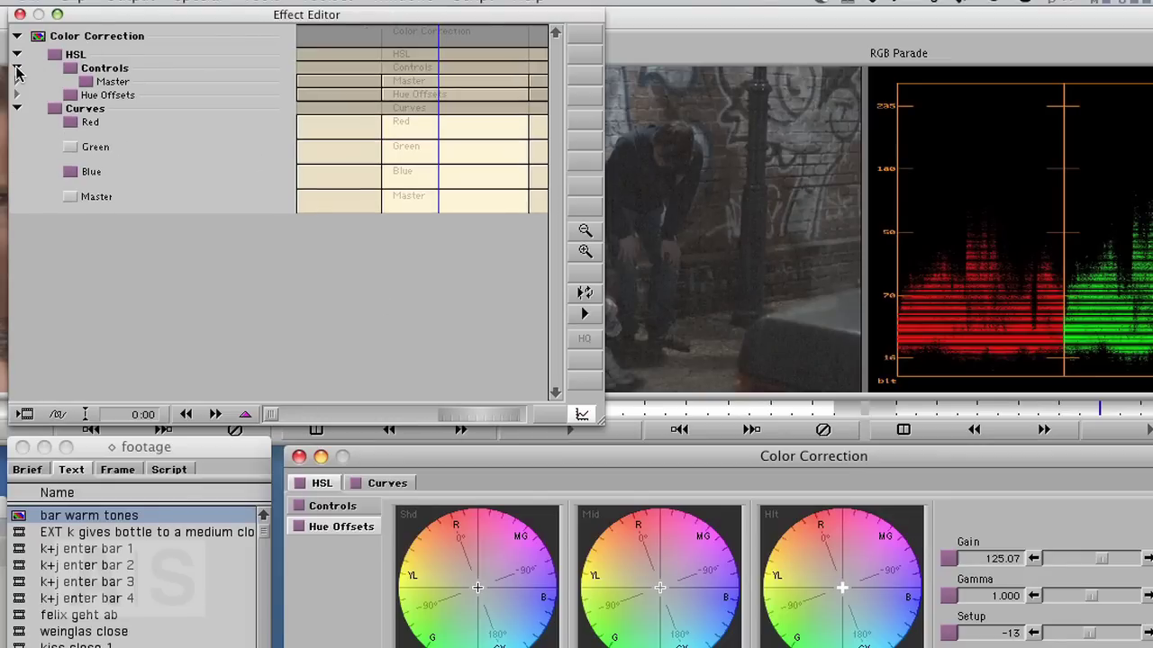
{"action": "left_click", "coordinate": [17, 68]}
{"action": "left_click", "coordinate": [16, 81]}
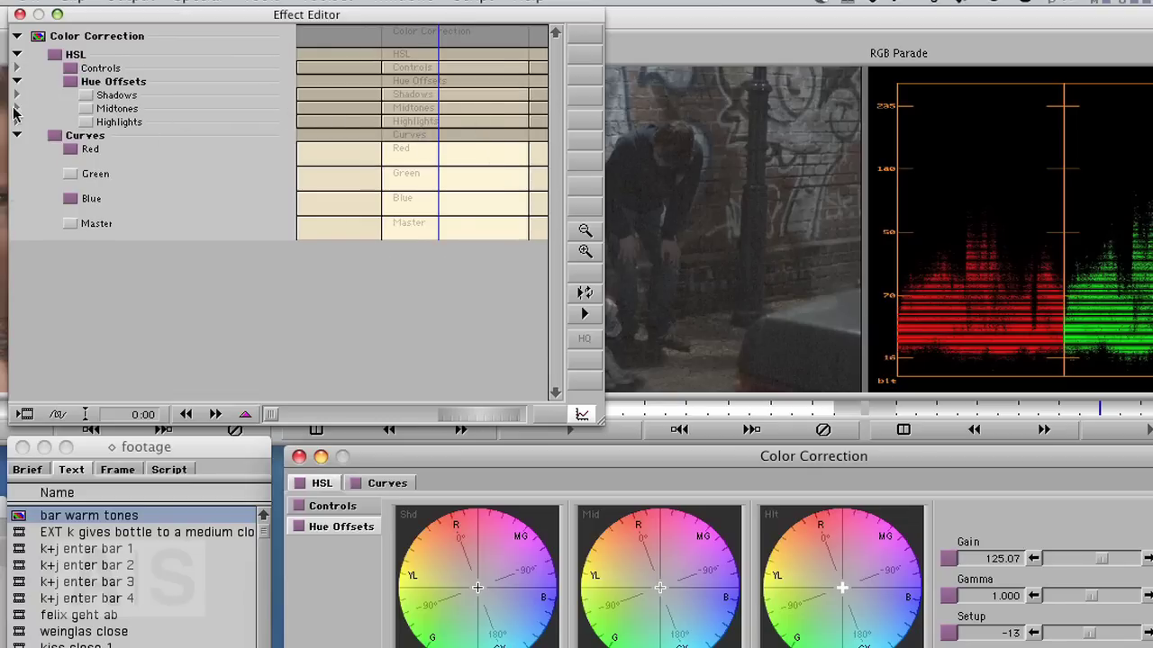
{"action": "left_click", "coordinate": [16, 108]}
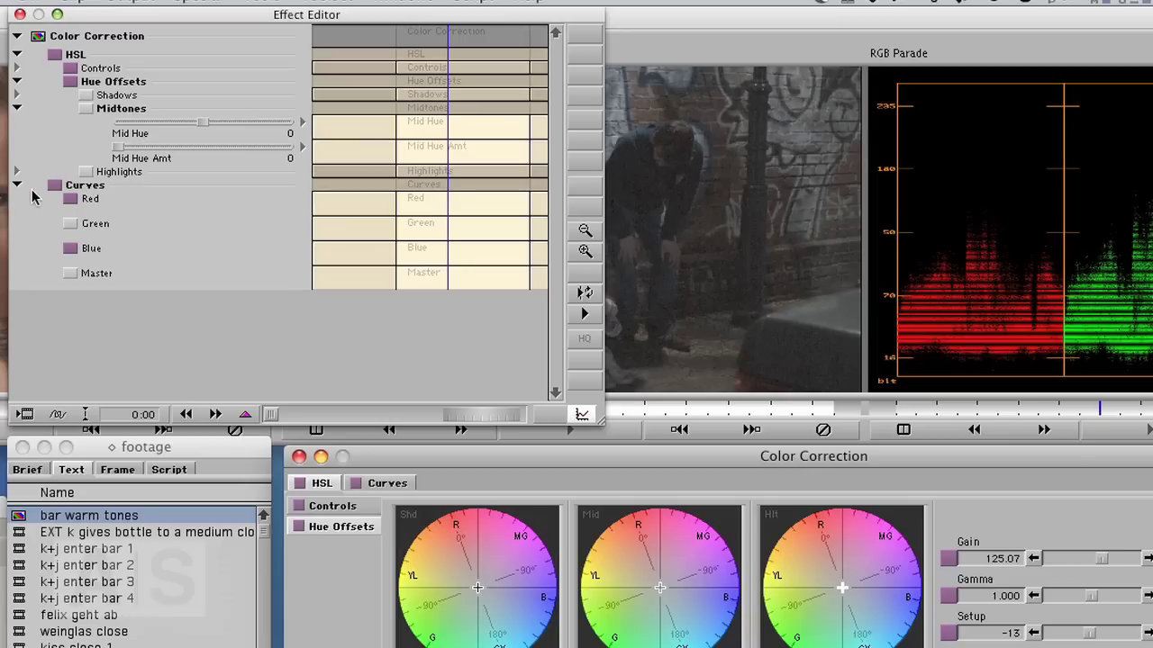
{"action": "left_click", "coordinate": [17, 172]}
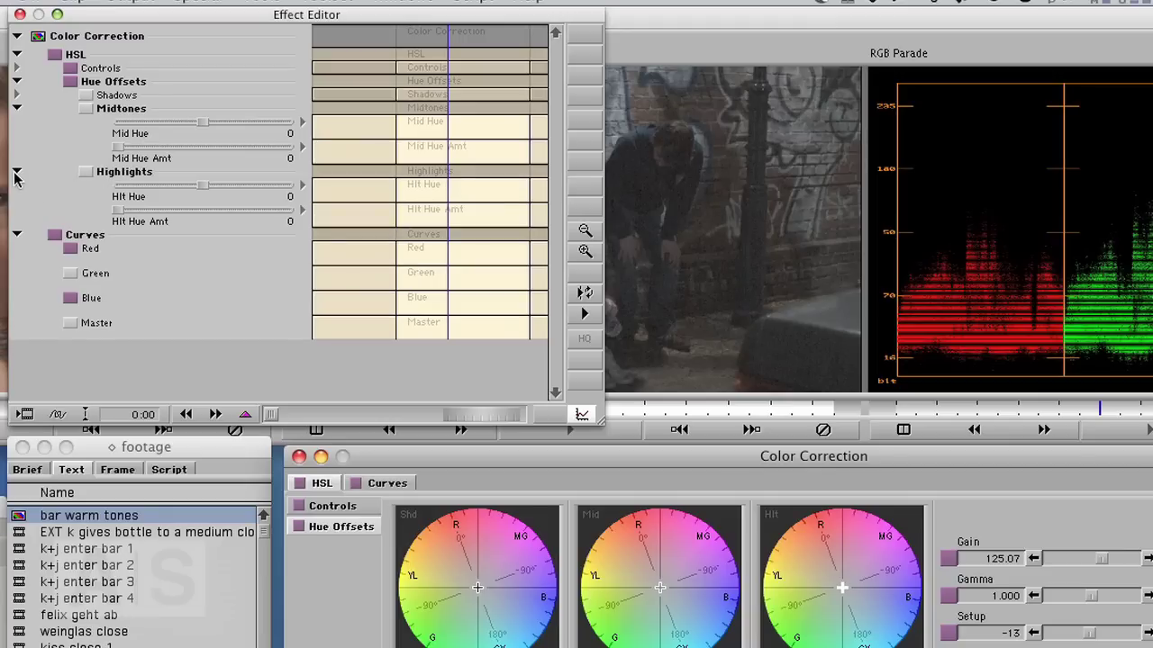
{"action": "left_click", "coordinate": [15, 172]}
{"action": "left_click", "coordinate": [16, 108]}
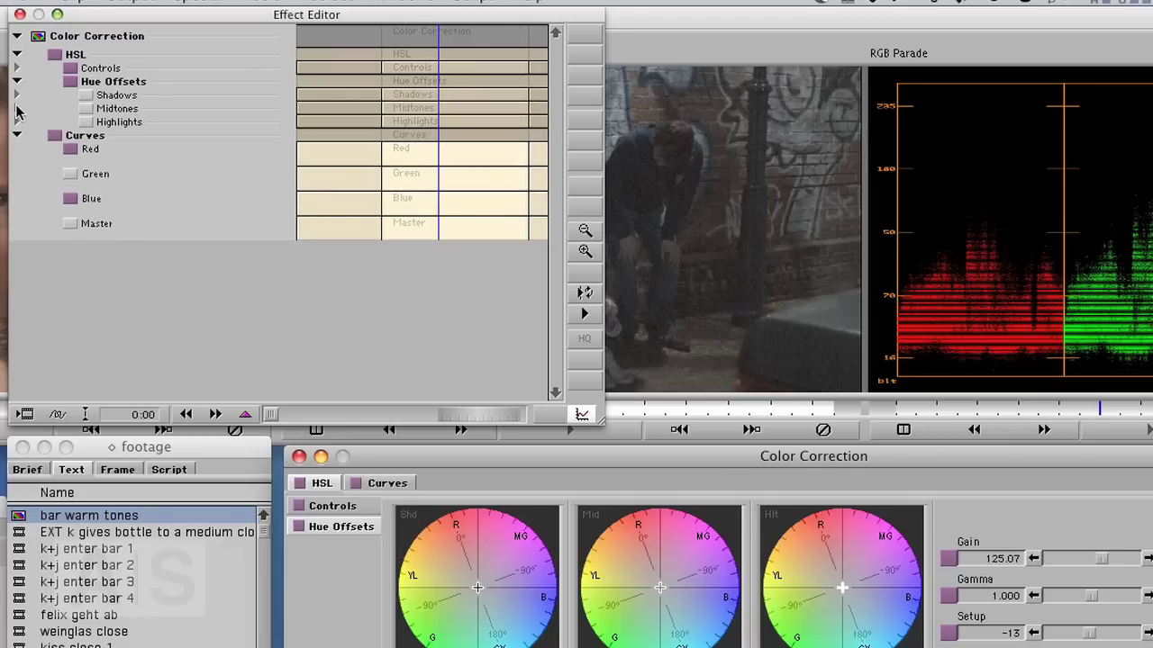
{"action": "left_click", "coordinate": [16, 95]}
{"action": "left_click", "coordinate": [16, 96]}
{"action": "left_click", "coordinate": [17, 81]}
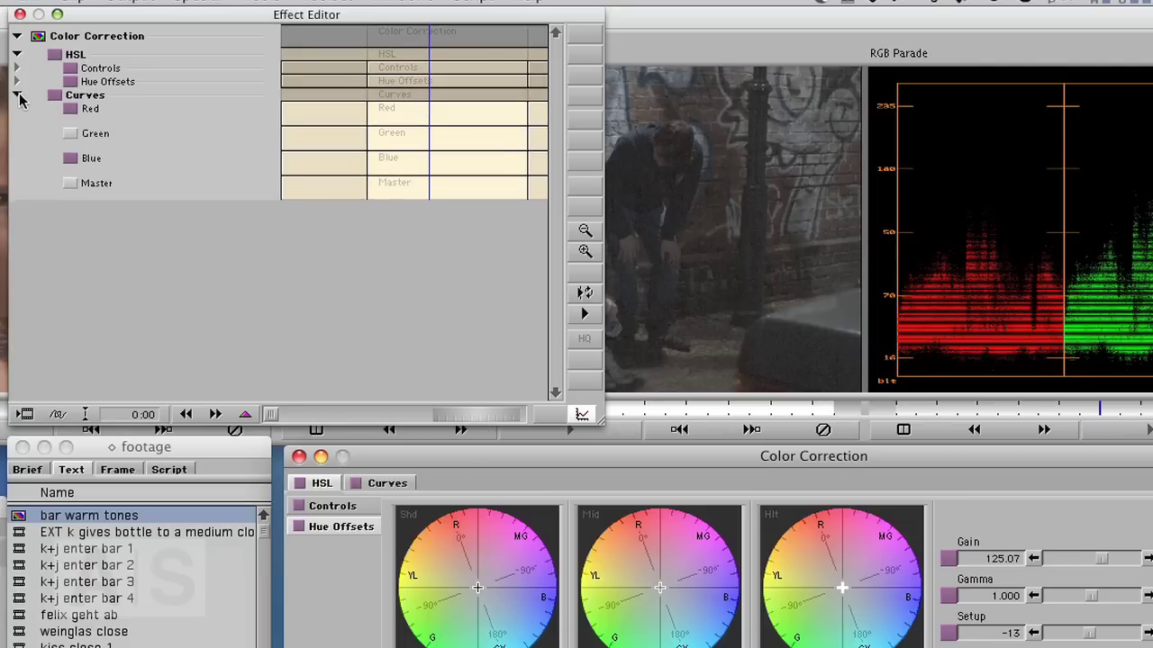
{"action": "left_click", "coordinate": [17, 95]}
{"action": "left_click", "coordinate": [17, 55]}
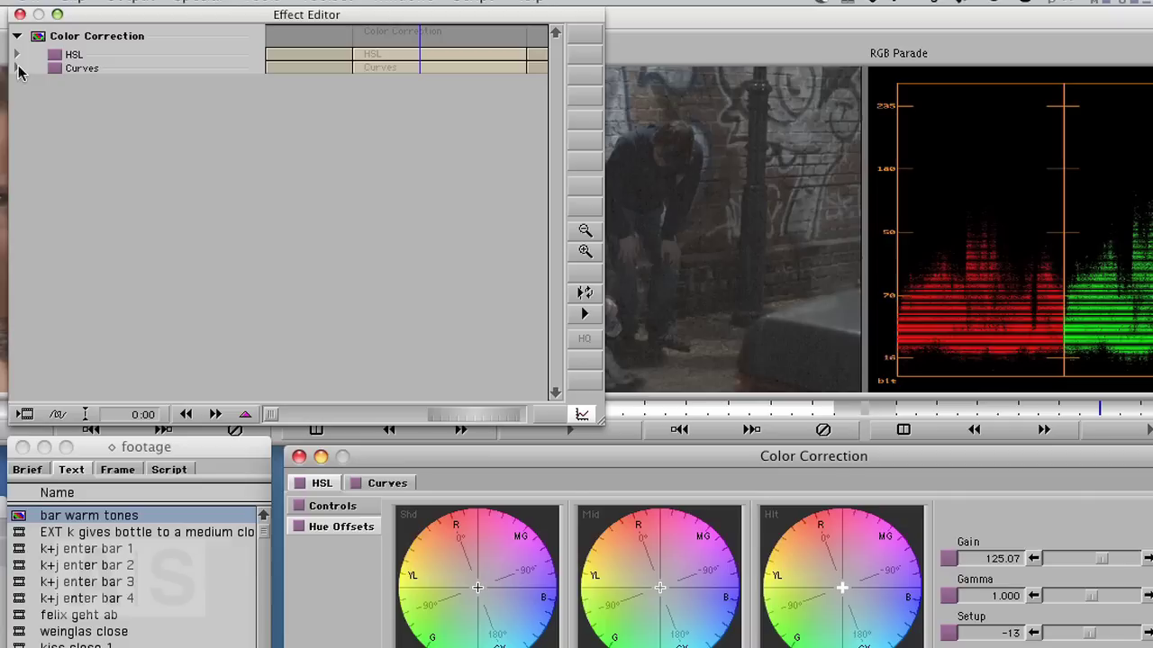
{"action": "left_click", "coordinate": [19, 65]}
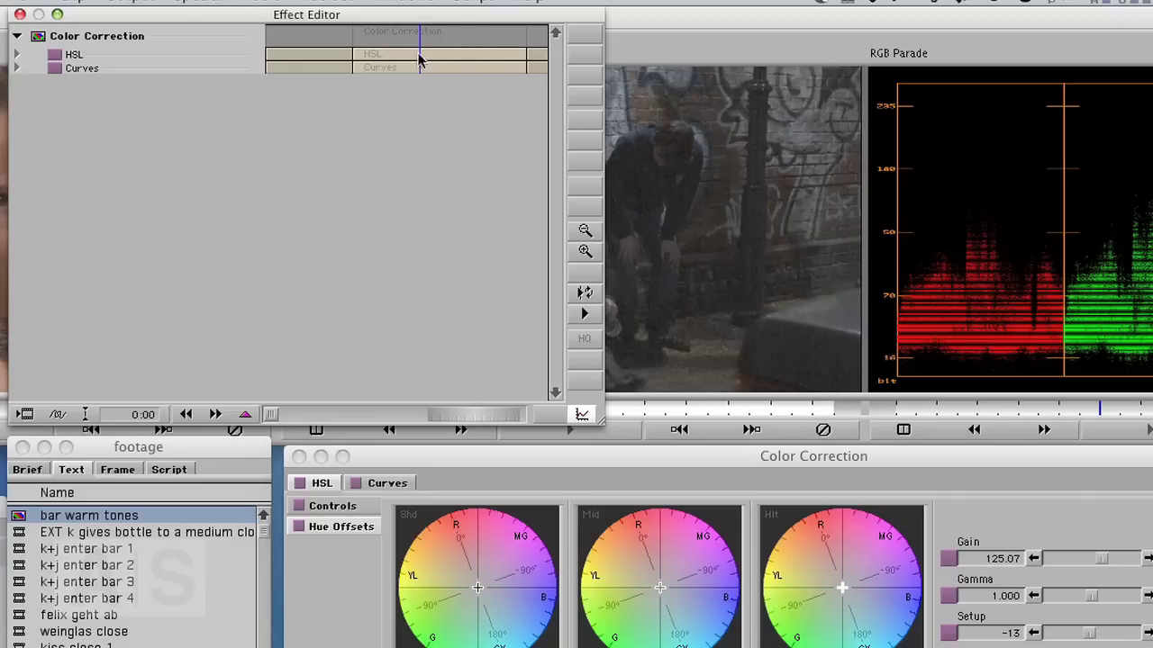
{"action": "left_click", "coordinate": [20, 14]}
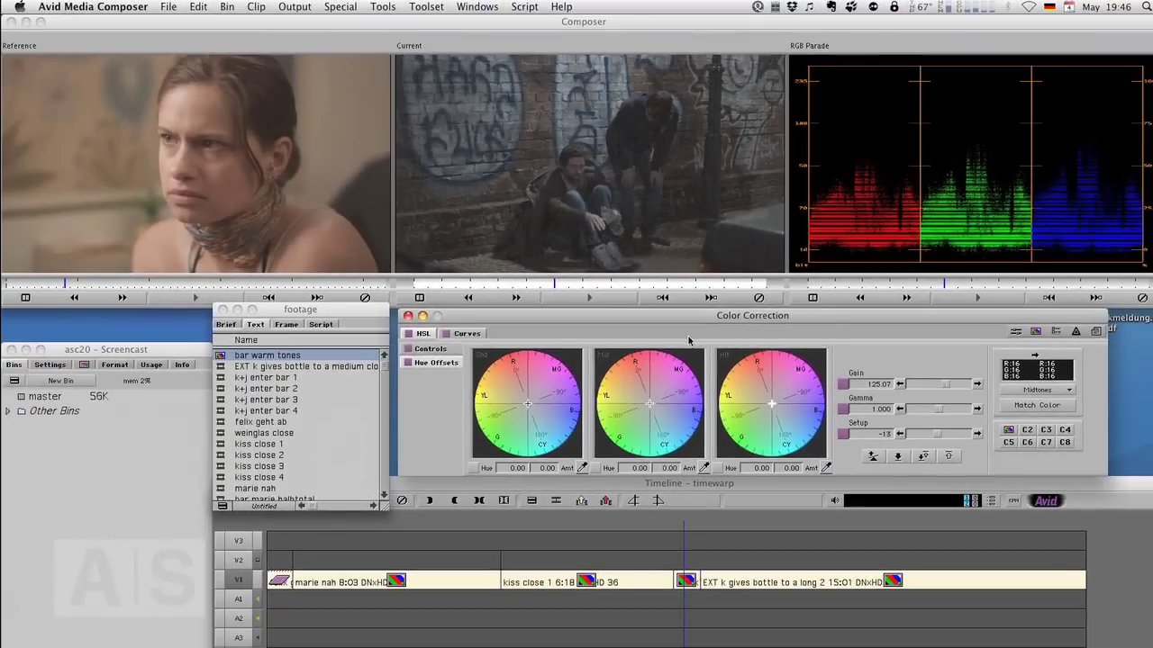
Switch to Chromium and view the podcast's Twitter, Facebook and editguy.de pages.
{"action": "key", "text": "super+Tab"}
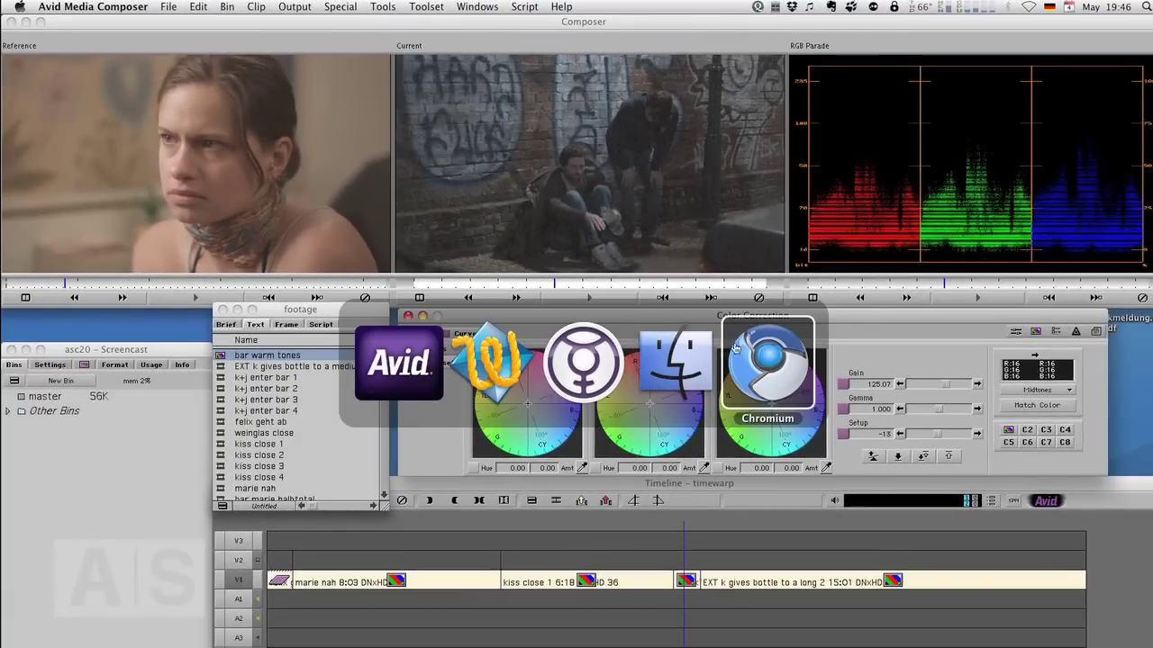
{"action": "left_click", "coordinate": [766, 363]}
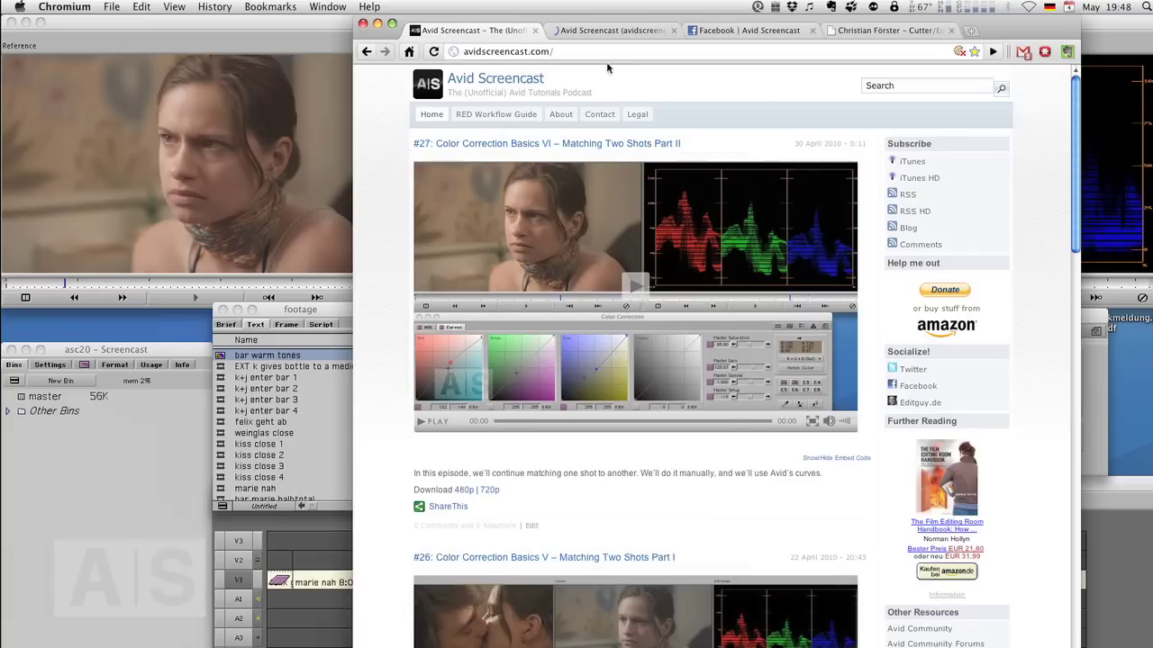
{"action": "left_click", "coordinate": [613, 34]}
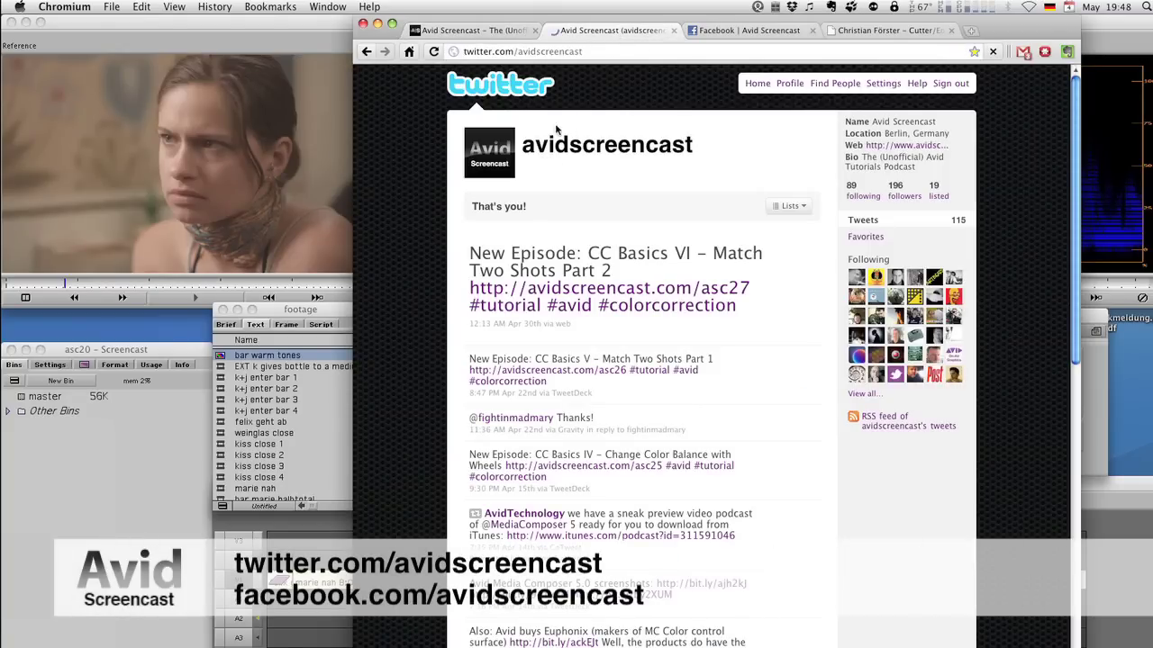
{"action": "left_click", "coordinate": [737, 35]}
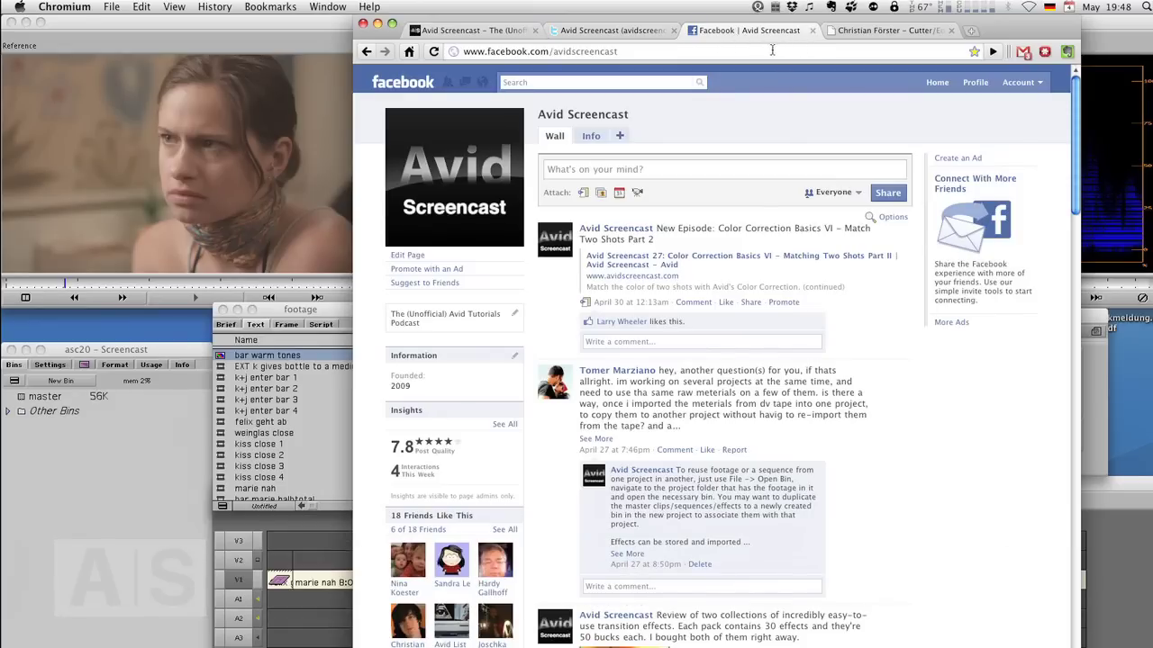
{"action": "left_click", "coordinate": [876, 34]}
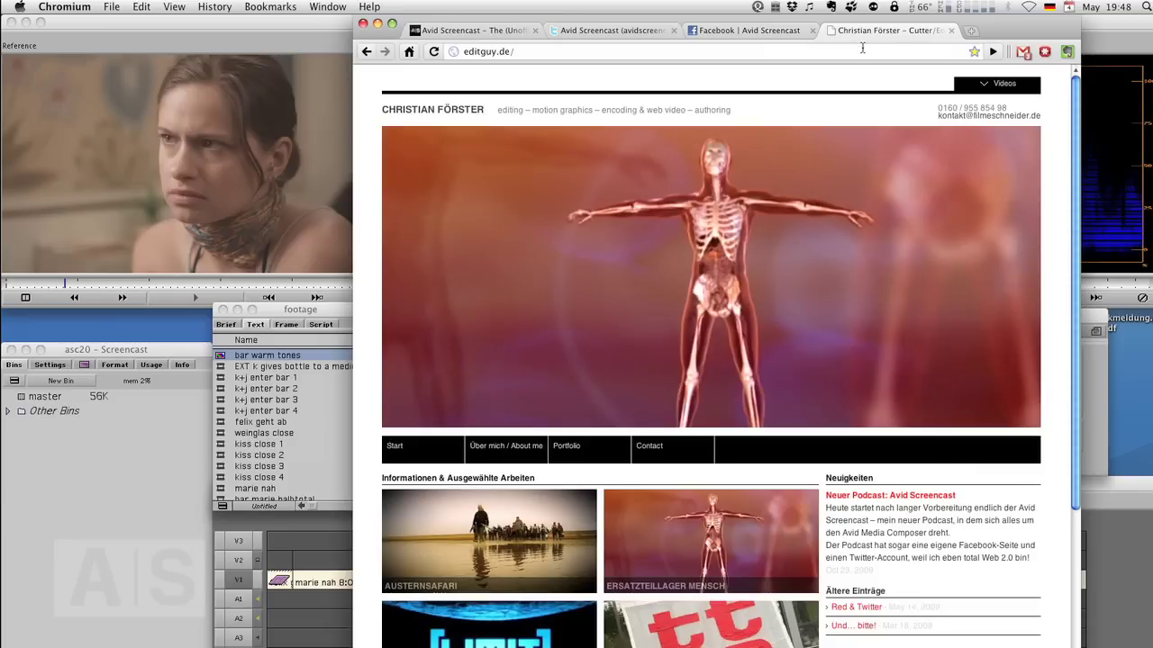